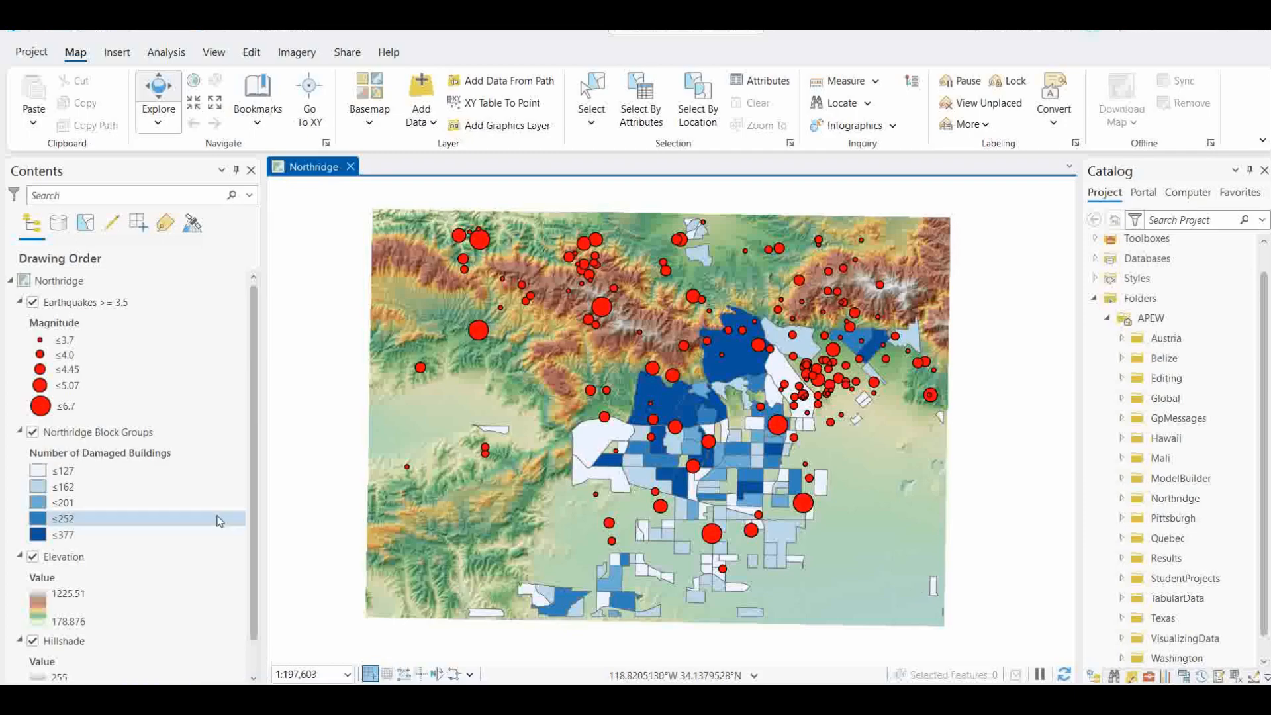
# - Review the layers and legends of the Northridge map, including Earthquakes, Block Groups, Elevation and Hillshade
pyautogui.scroll(-1, 168, 509)
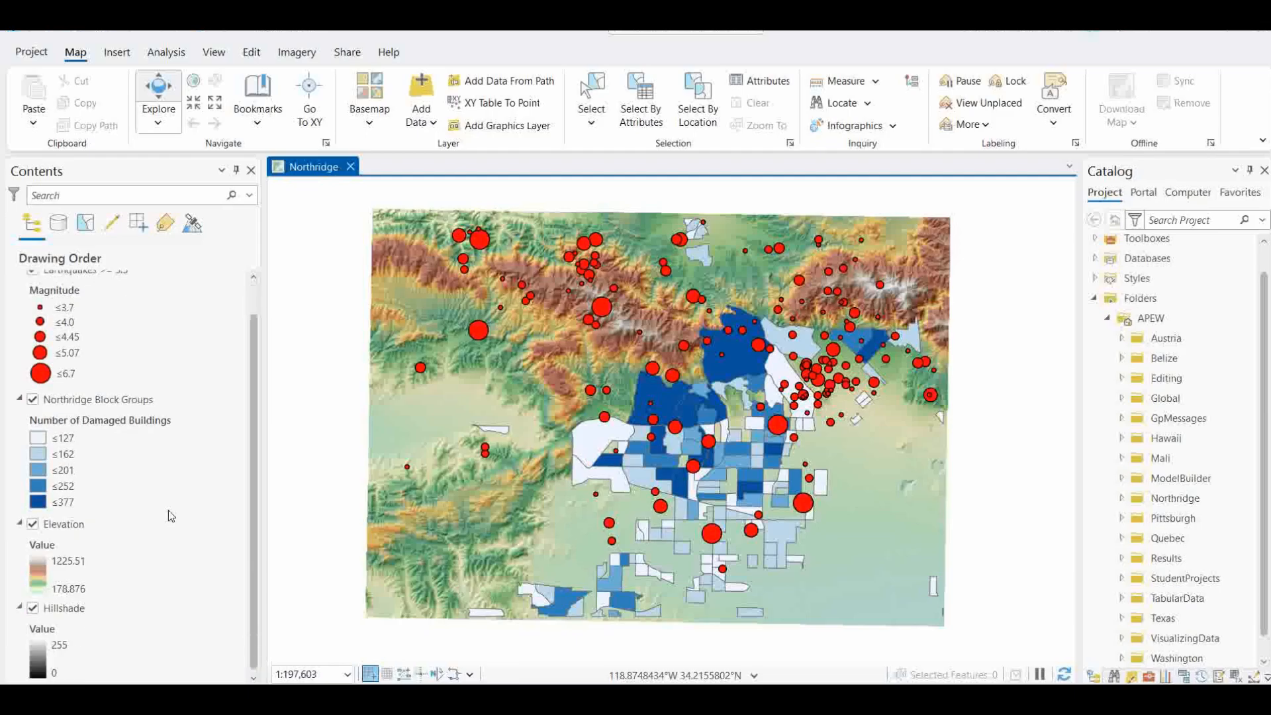
pyautogui.click(71, 531)
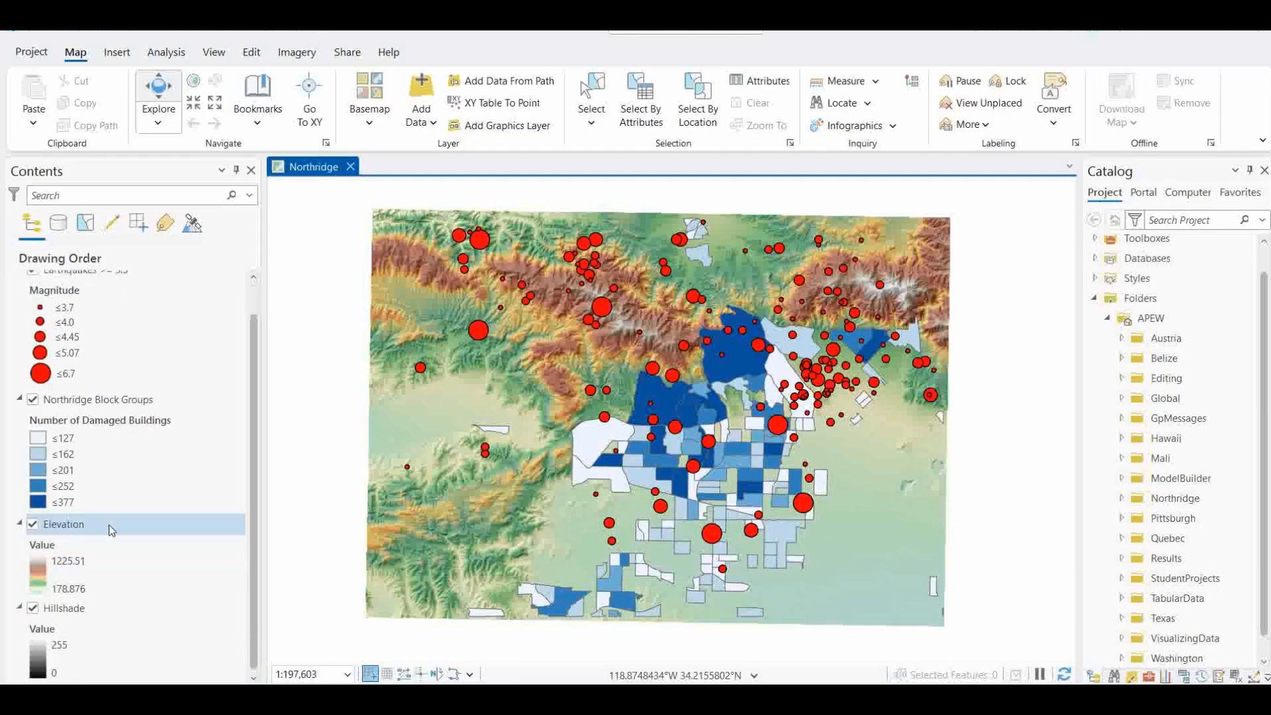
pyautogui.click(87, 588)
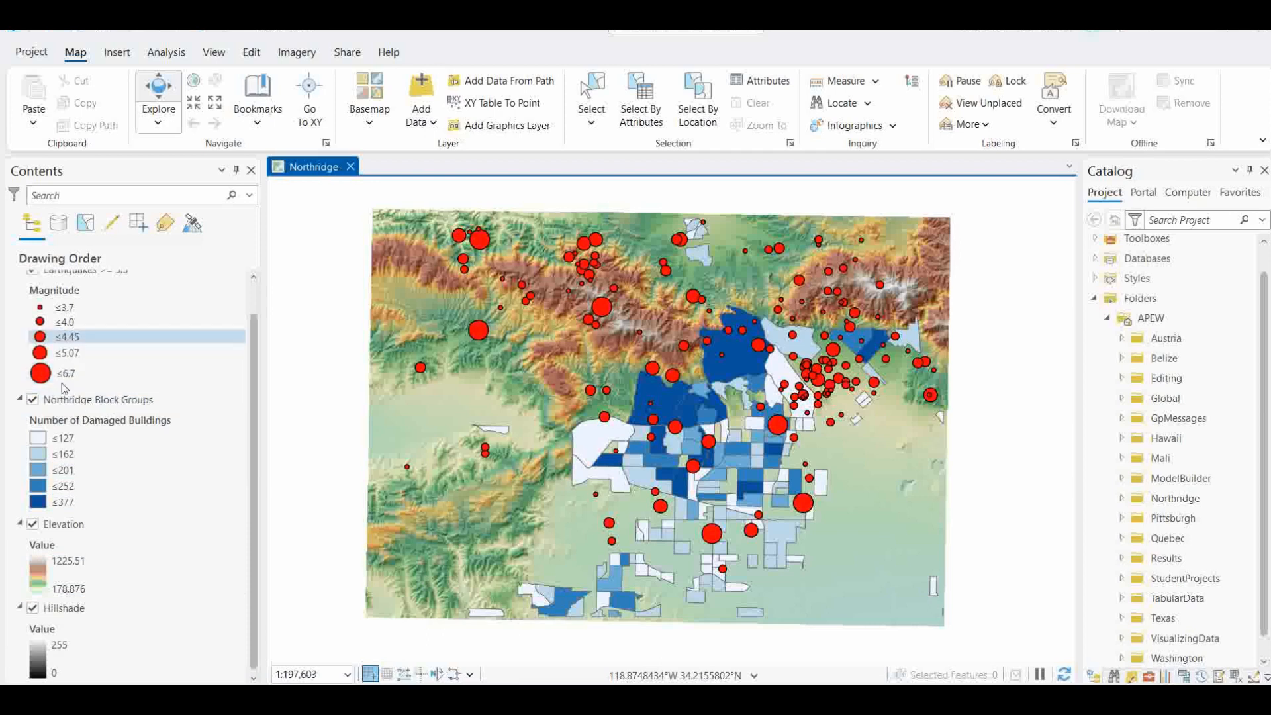
pyautogui.scroll(2, 64, 424)
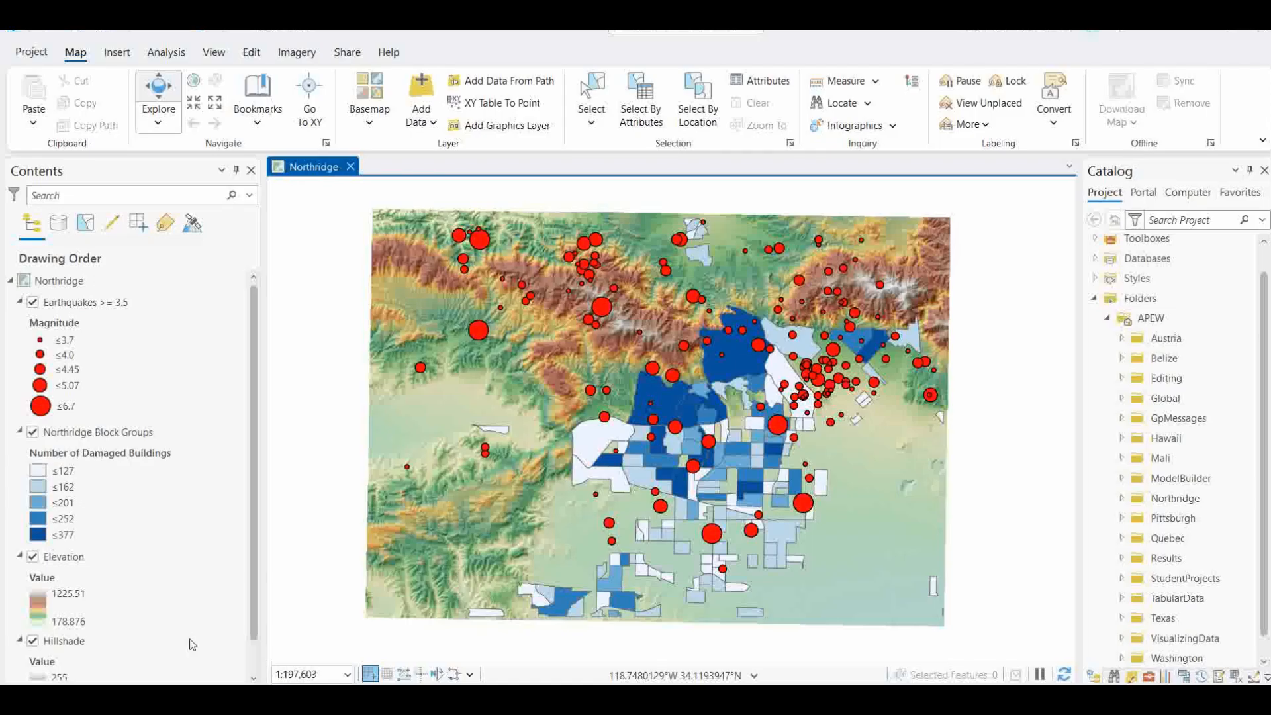
pyautogui.scroll(-1, 252, 589)
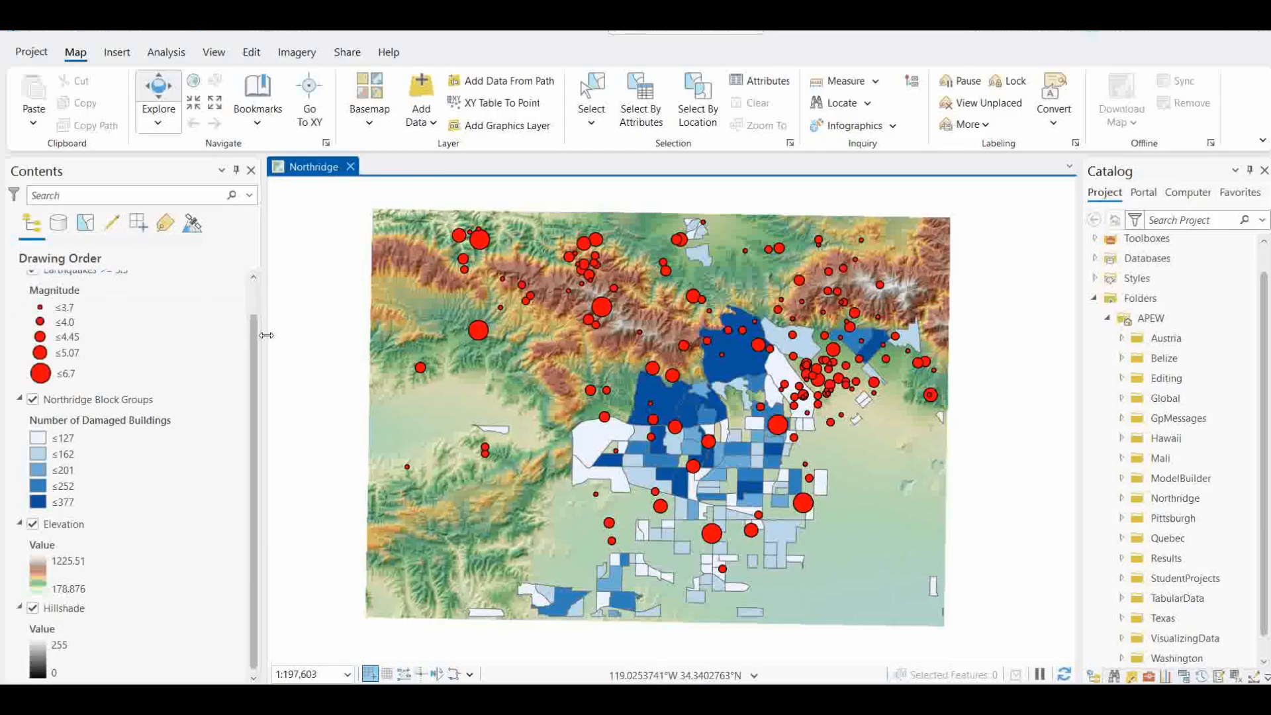
pyautogui.moveTo(253, 324); pyautogui.dragTo(252, 300)
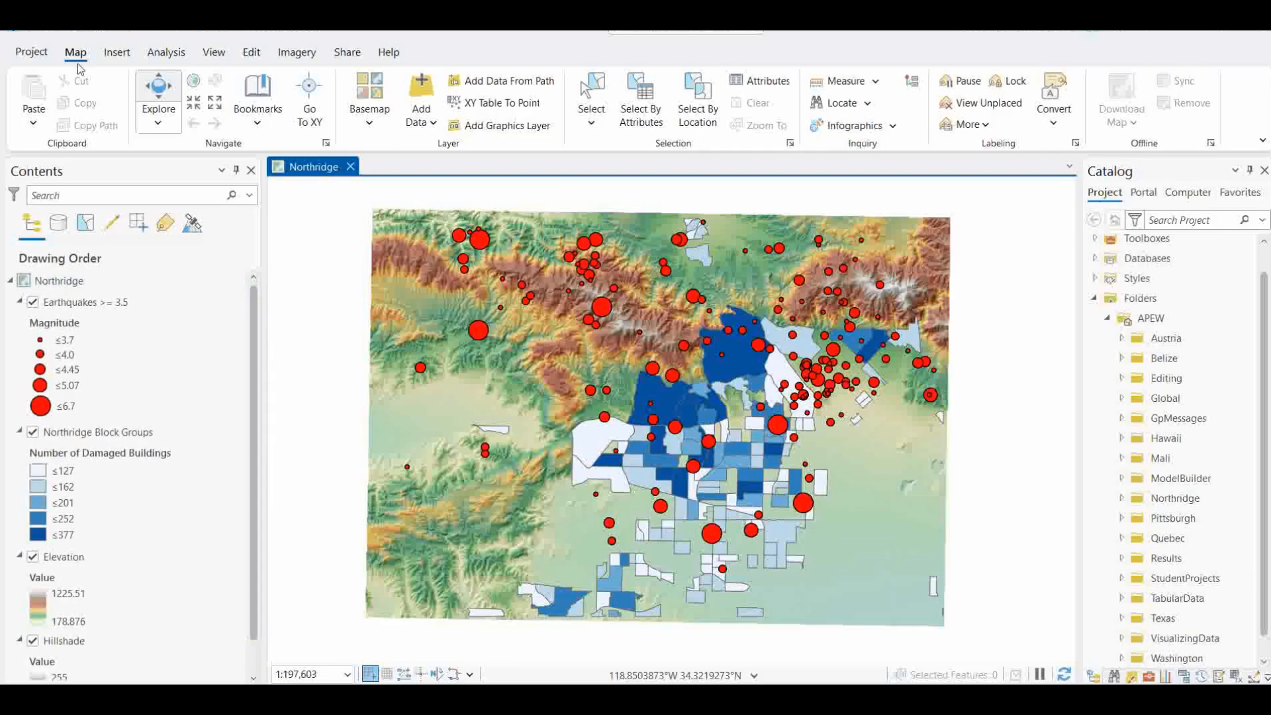
# - Convert the Northridge map to a local scene
pyautogui.click(212, 54)
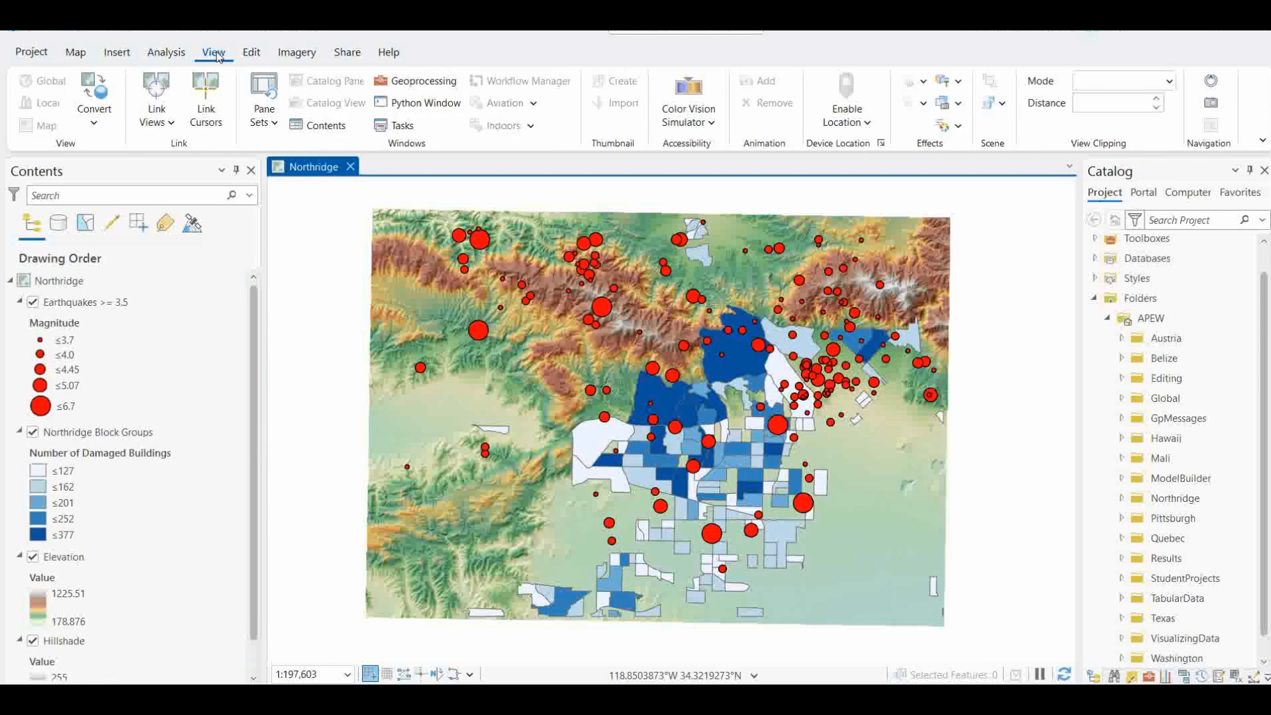
pyautogui.click(94, 124)
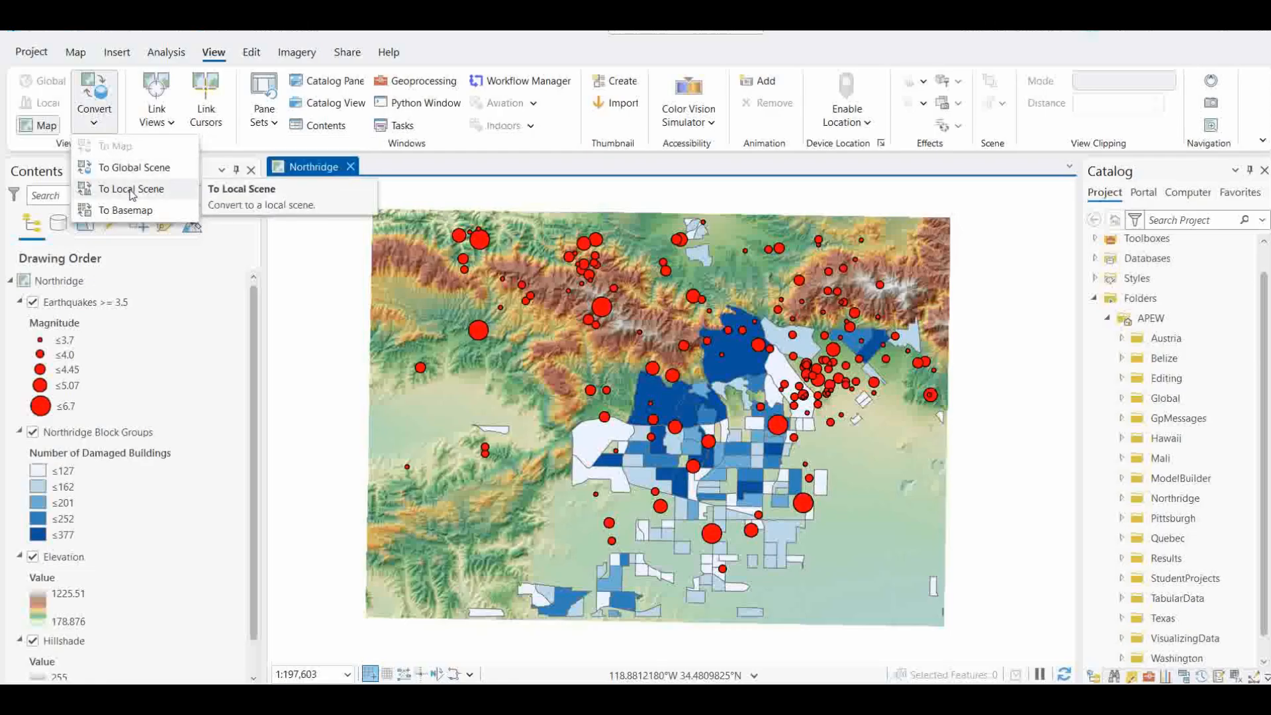
pyautogui.click(131, 190)
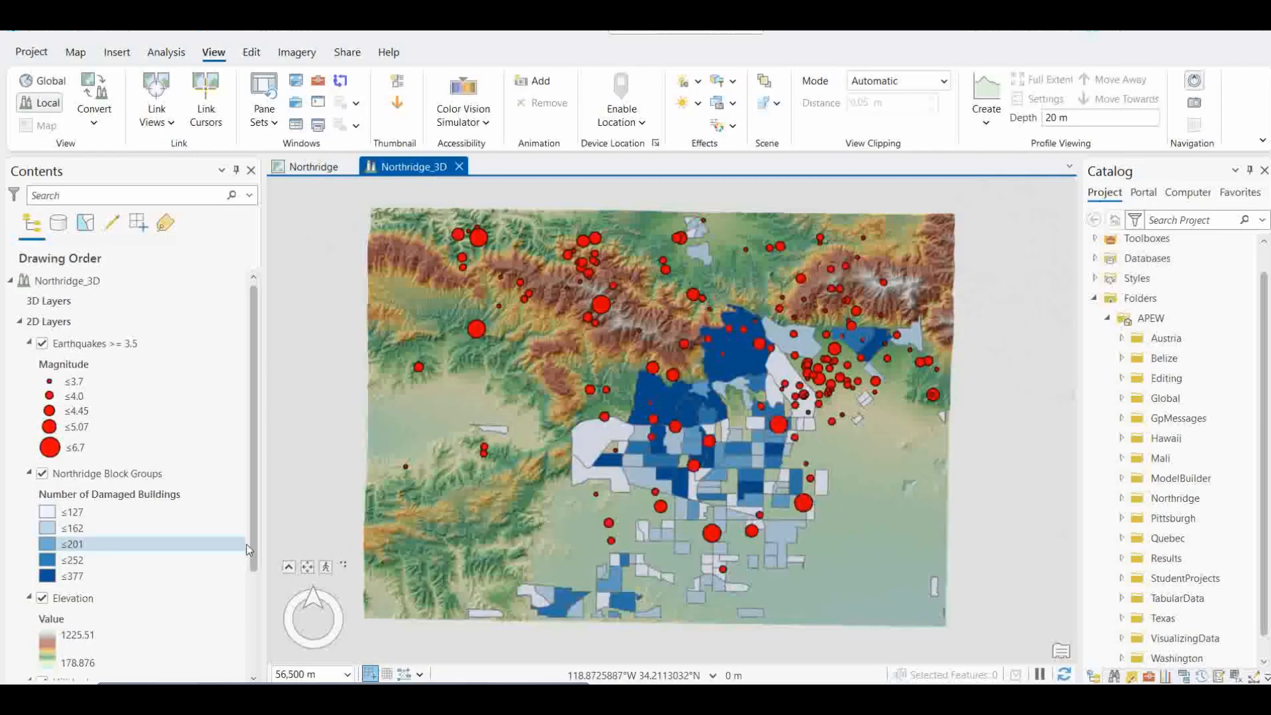
# - Examine the data source properties of the WorldElevation3D/Terrain3D ground elevation layer
pyautogui.moveTo(253, 553); pyautogui.dragTo(242, 654)
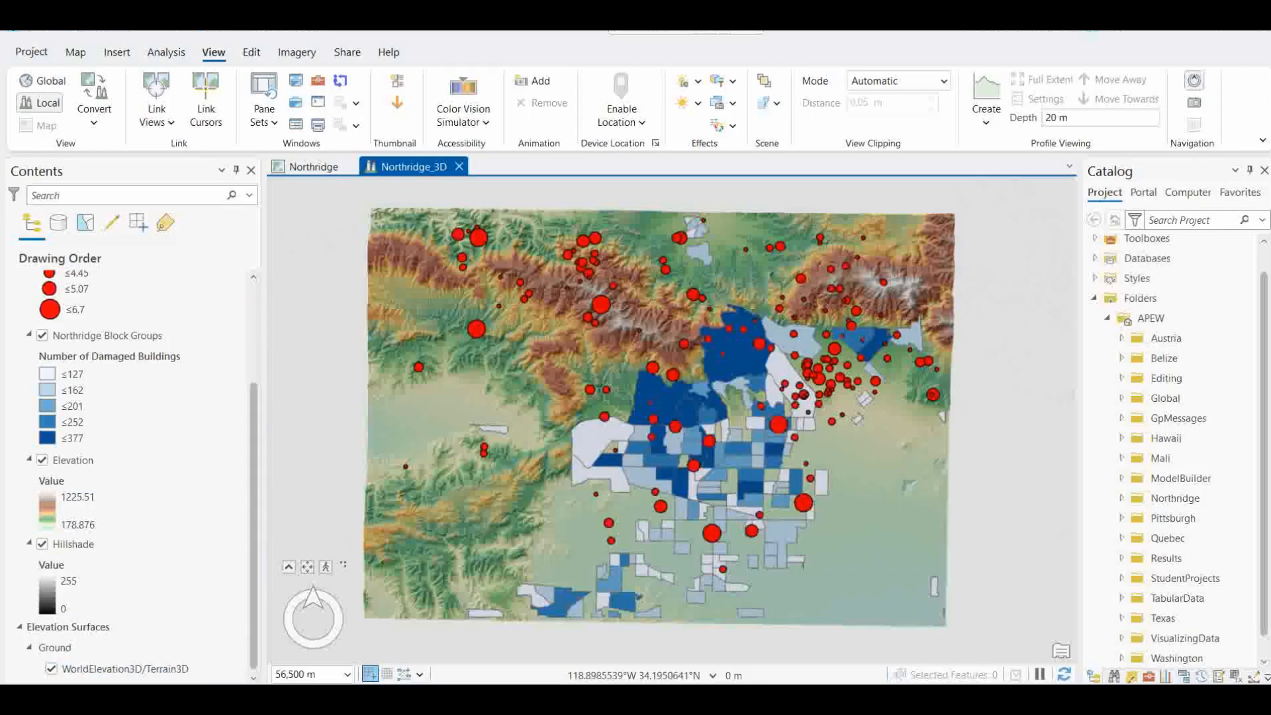
pyautogui.click(113, 670)
pyautogui.rightClick(114, 670)
pyautogui.click(145, 640)
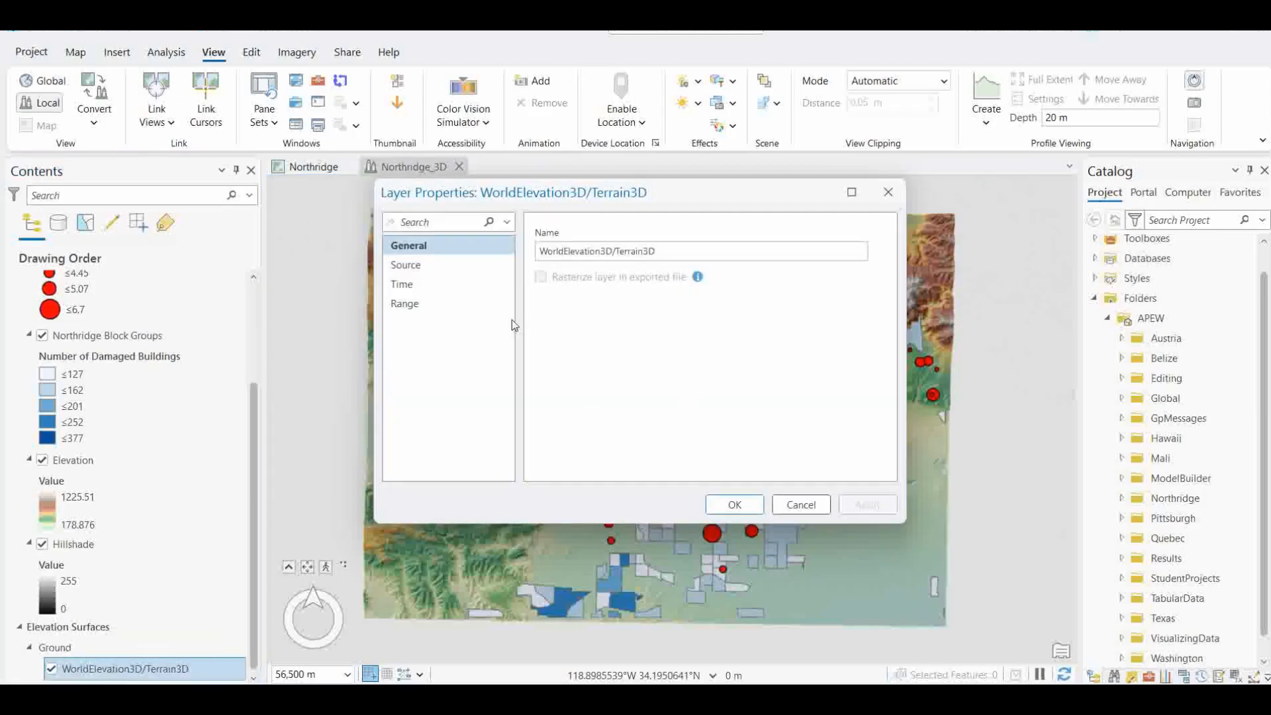
pyautogui.click(405, 265)
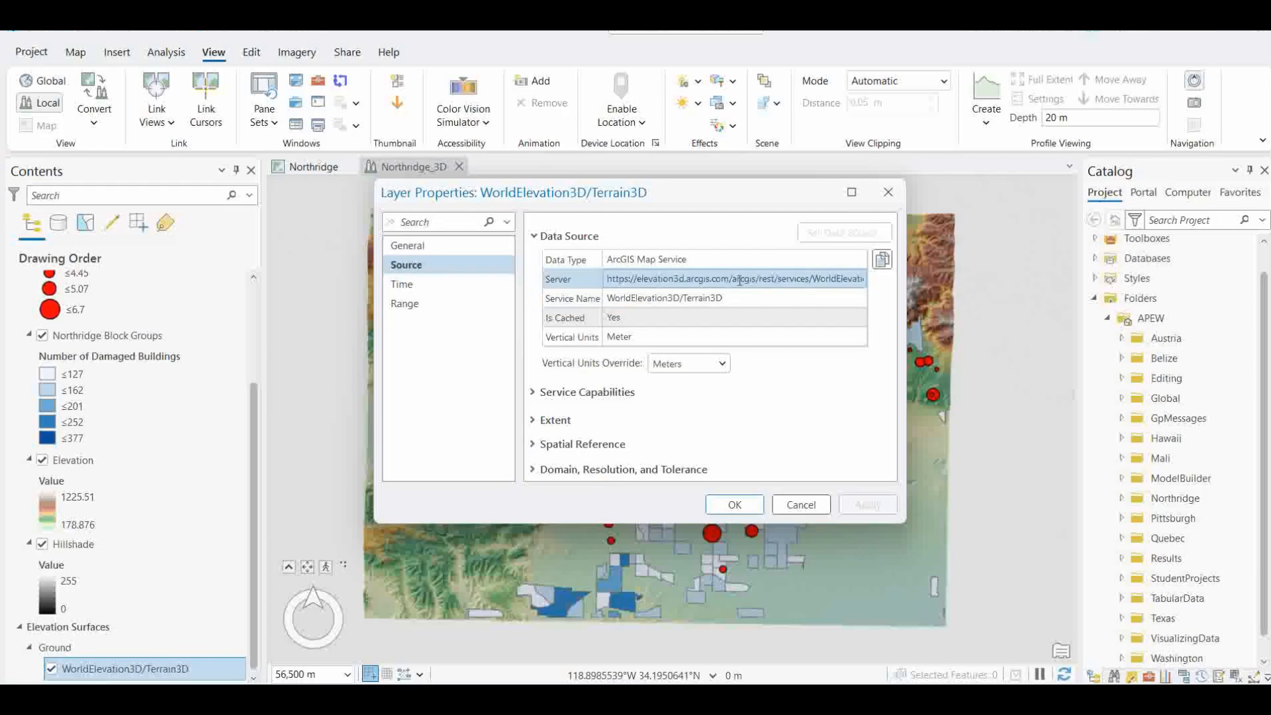
pyautogui.click(899, 199)
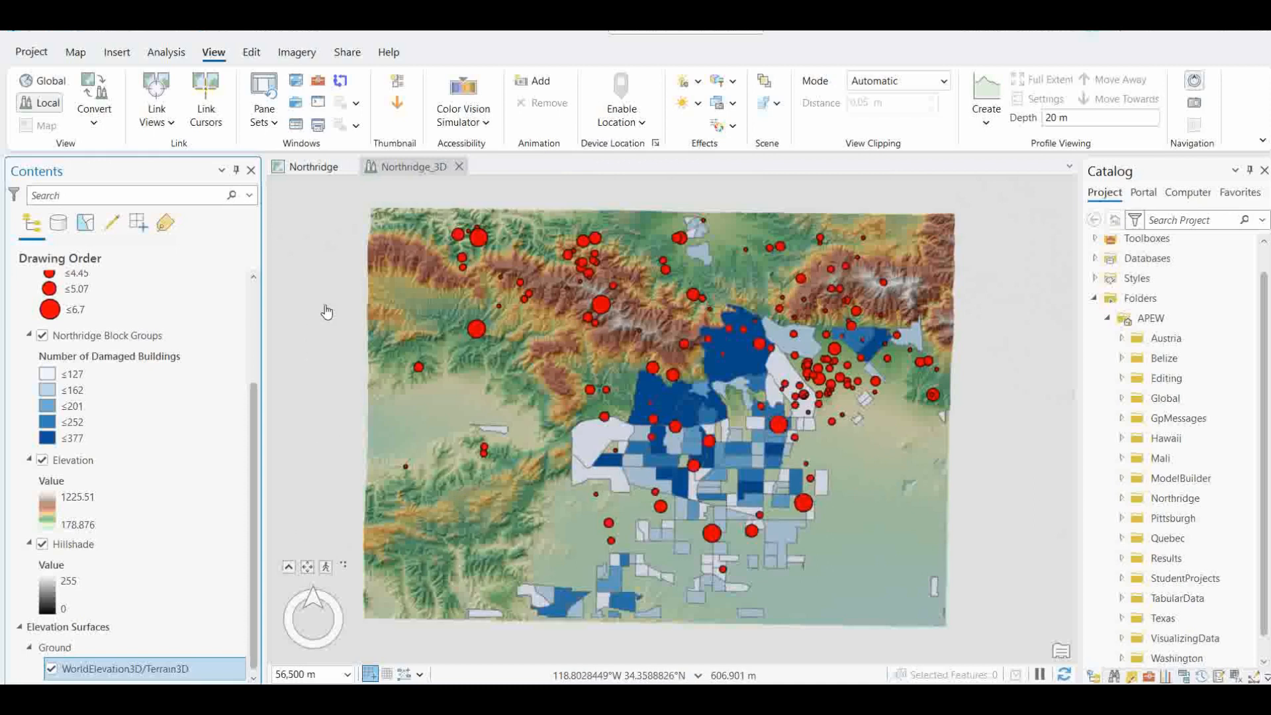
pyautogui.doubleClick(119, 671)
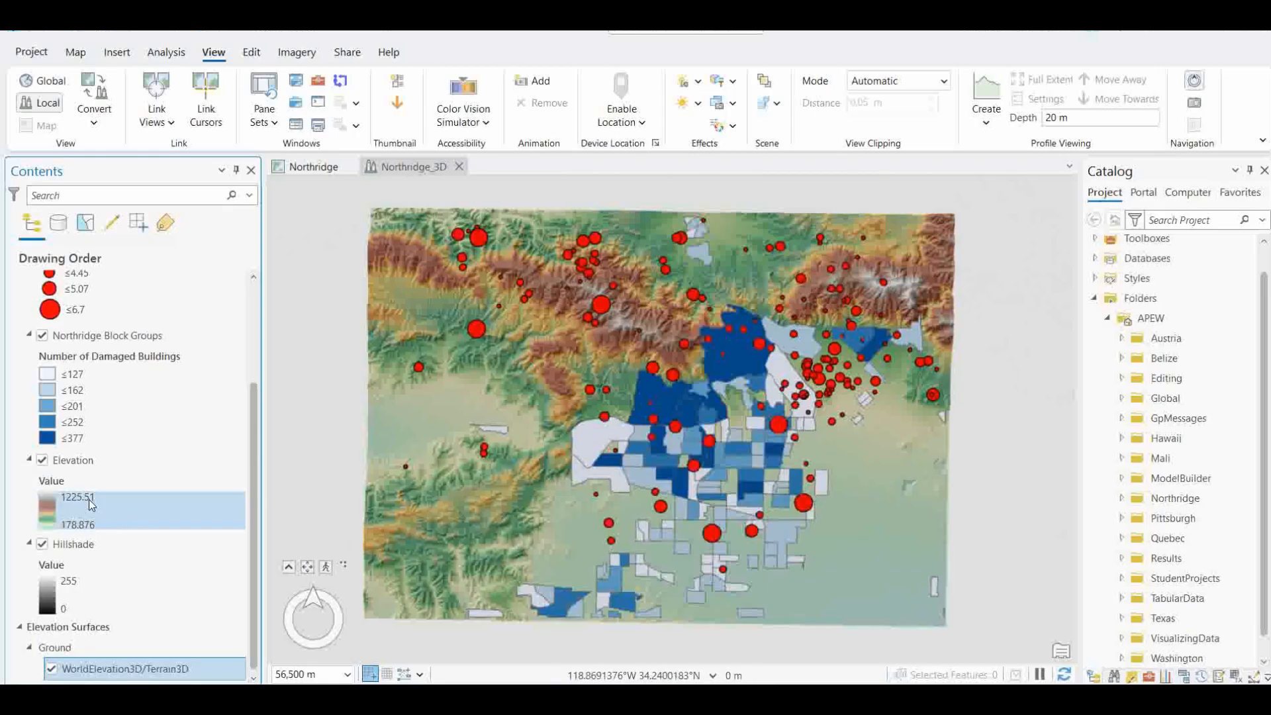
# - Examine the data source and raster information of the Elevation layer in its properties
pyautogui.rightClick(90, 463)
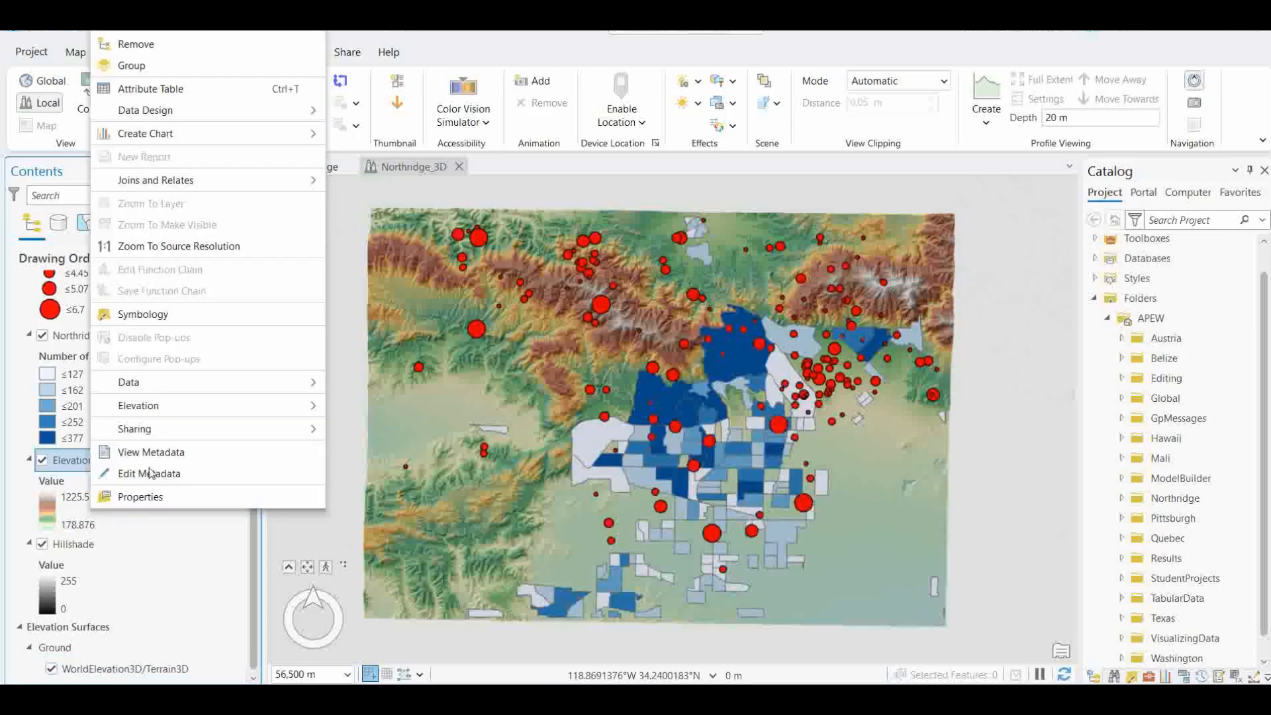
pyautogui.click(142, 503)
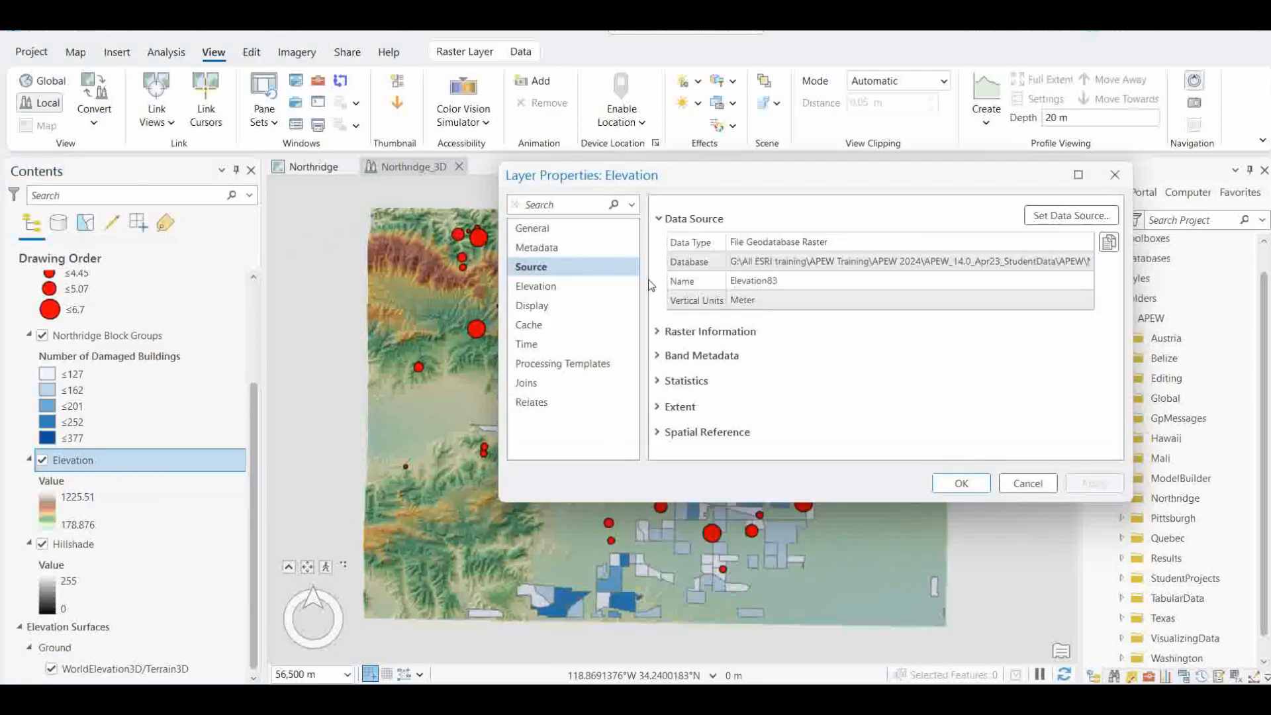
pyautogui.click(695, 333)
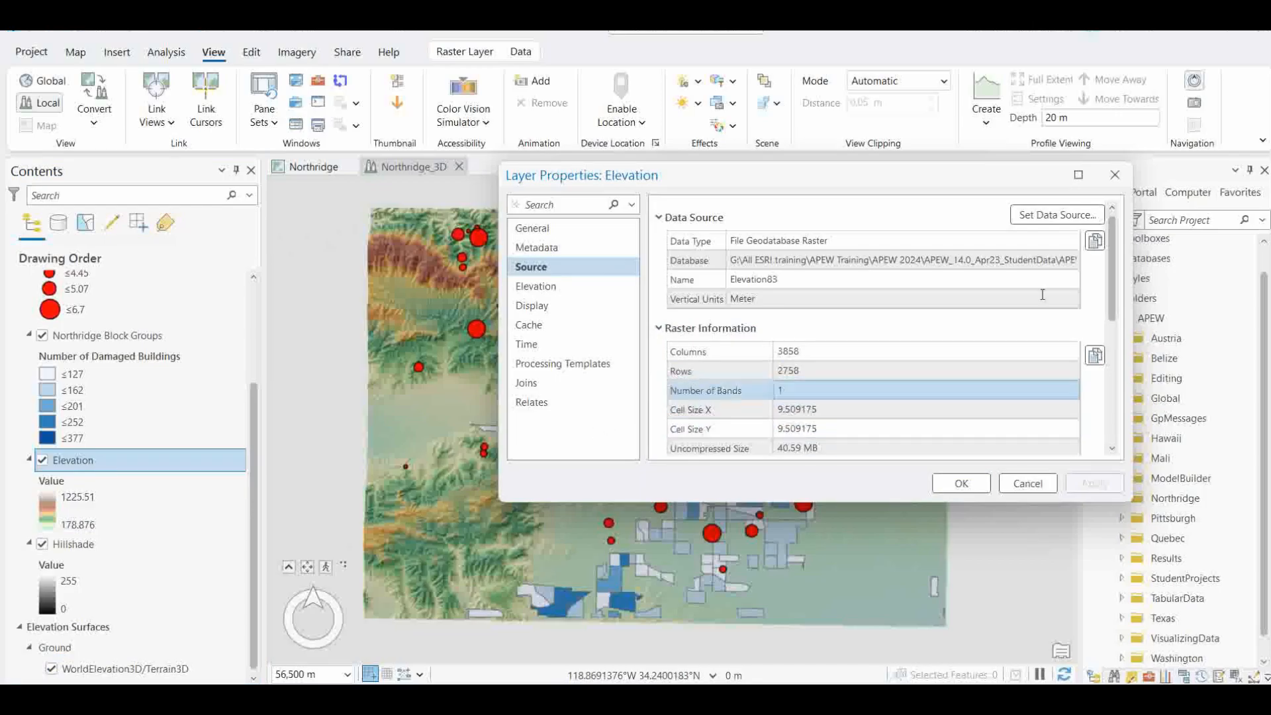
pyautogui.click(1115, 174)
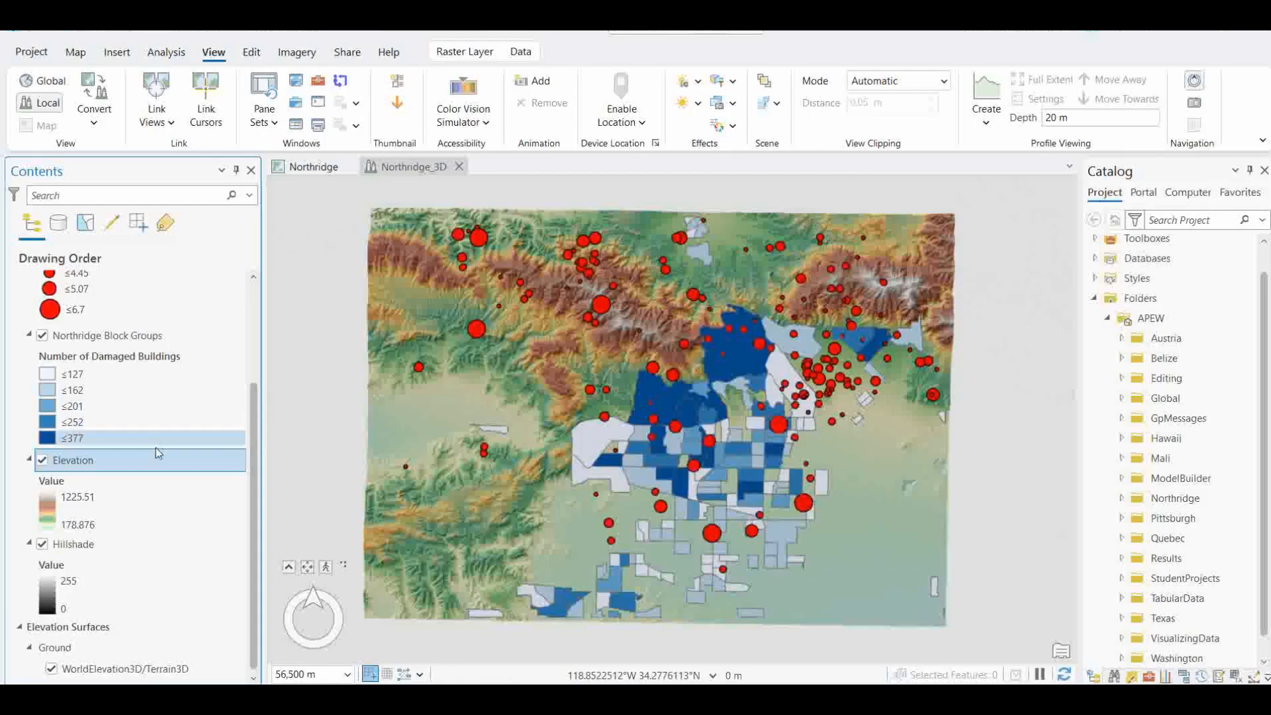
# - Turn off the WorldElevation3D/Terrain3D surface and add Elevation83 from Northridge.gdb in the APEW Northridge folder as the Ground elevation source
pyautogui.click(52, 669)
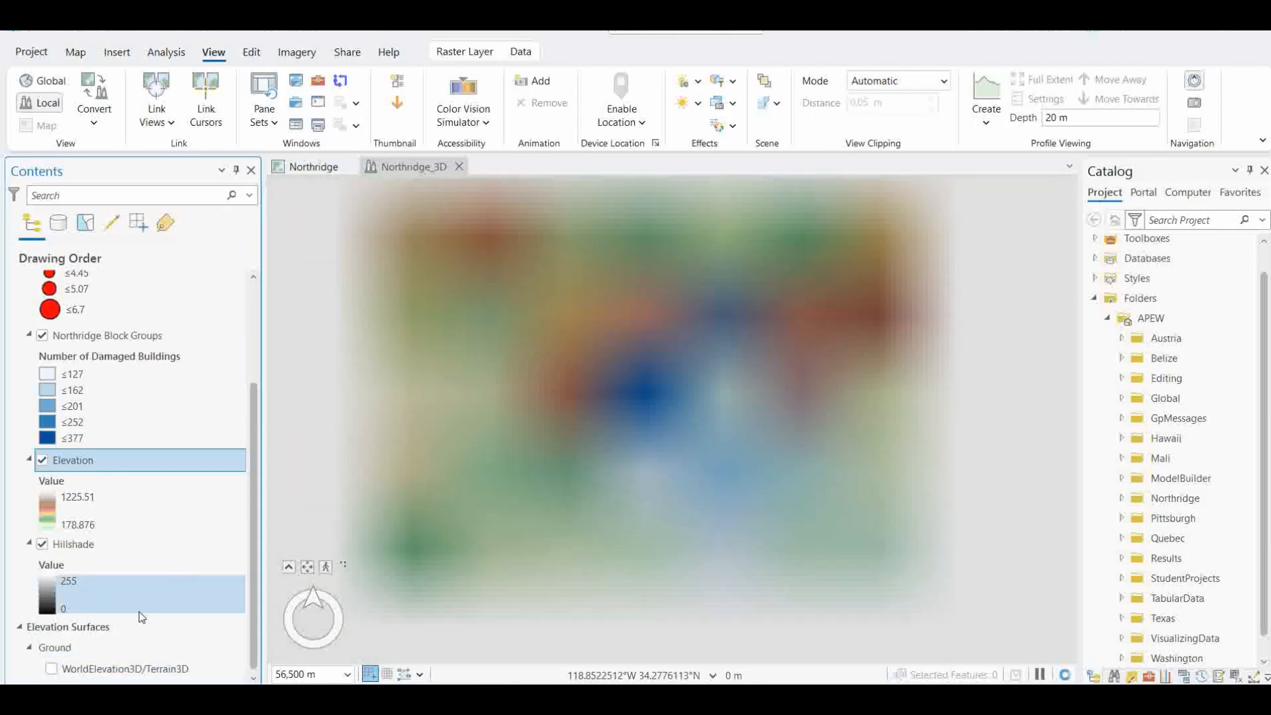
pyautogui.rightClick(60, 648)
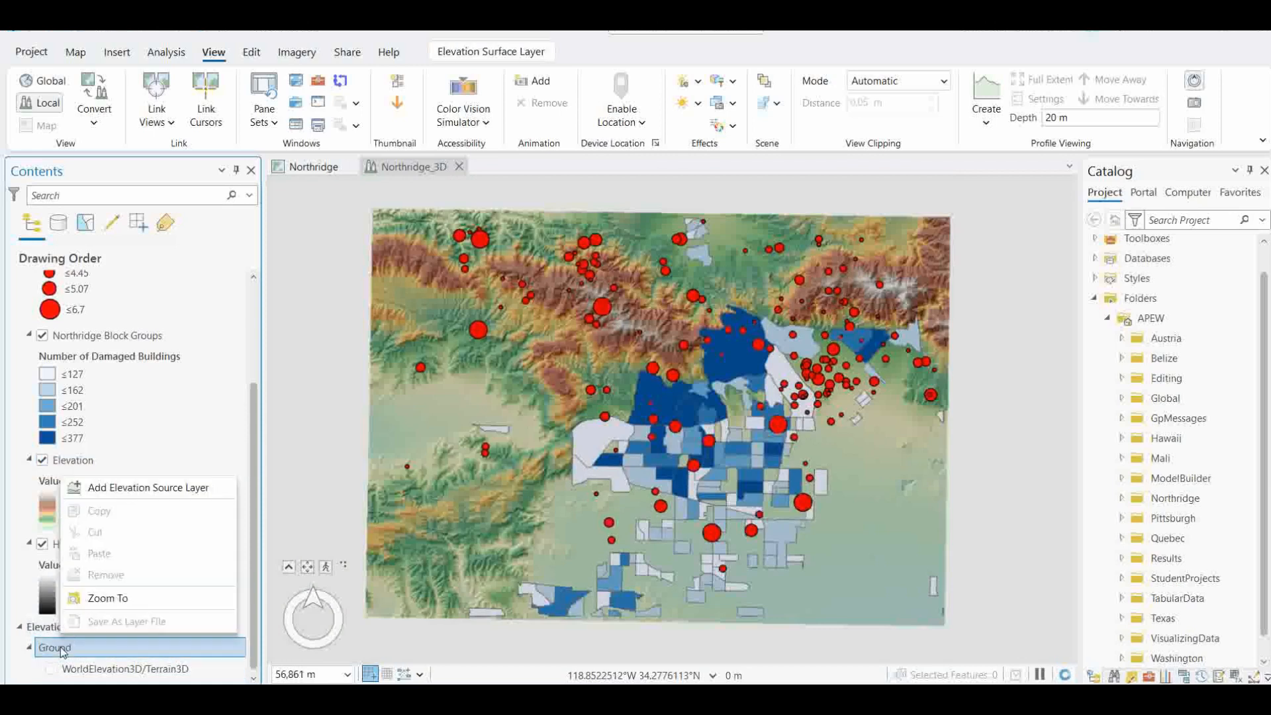
pyautogui.click(78, 489)
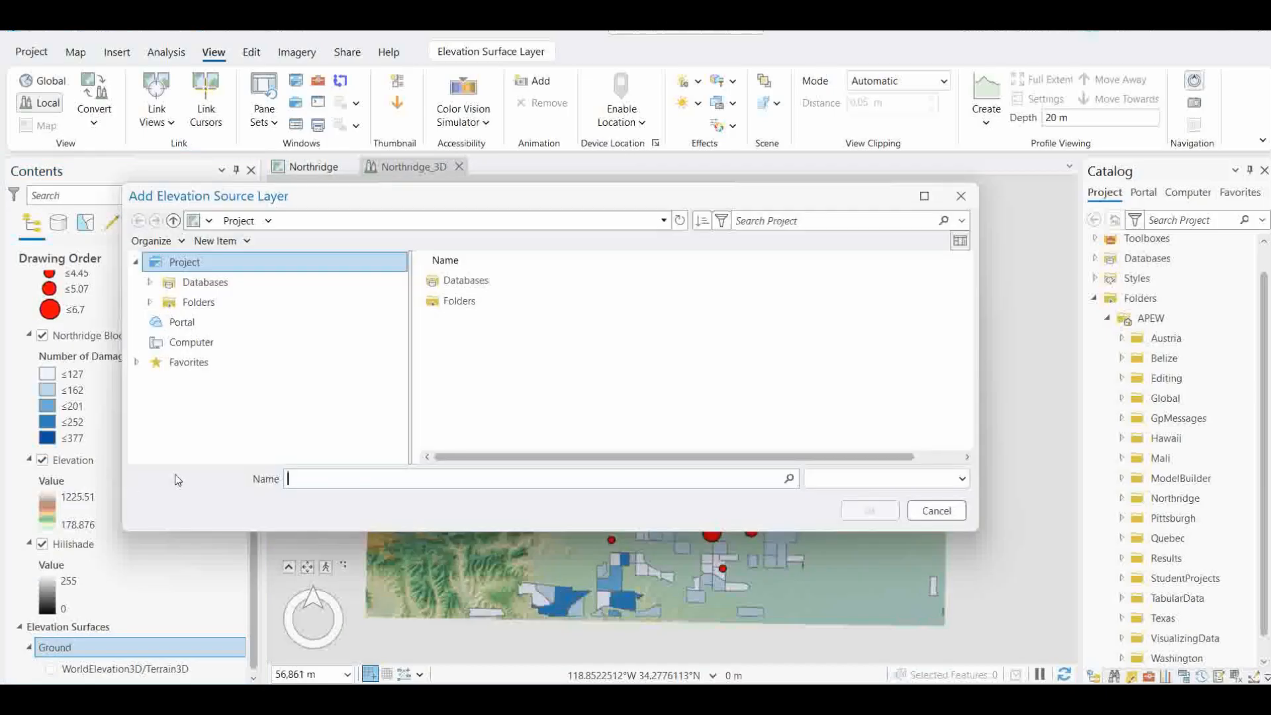
pyautogui.click(458, 306)
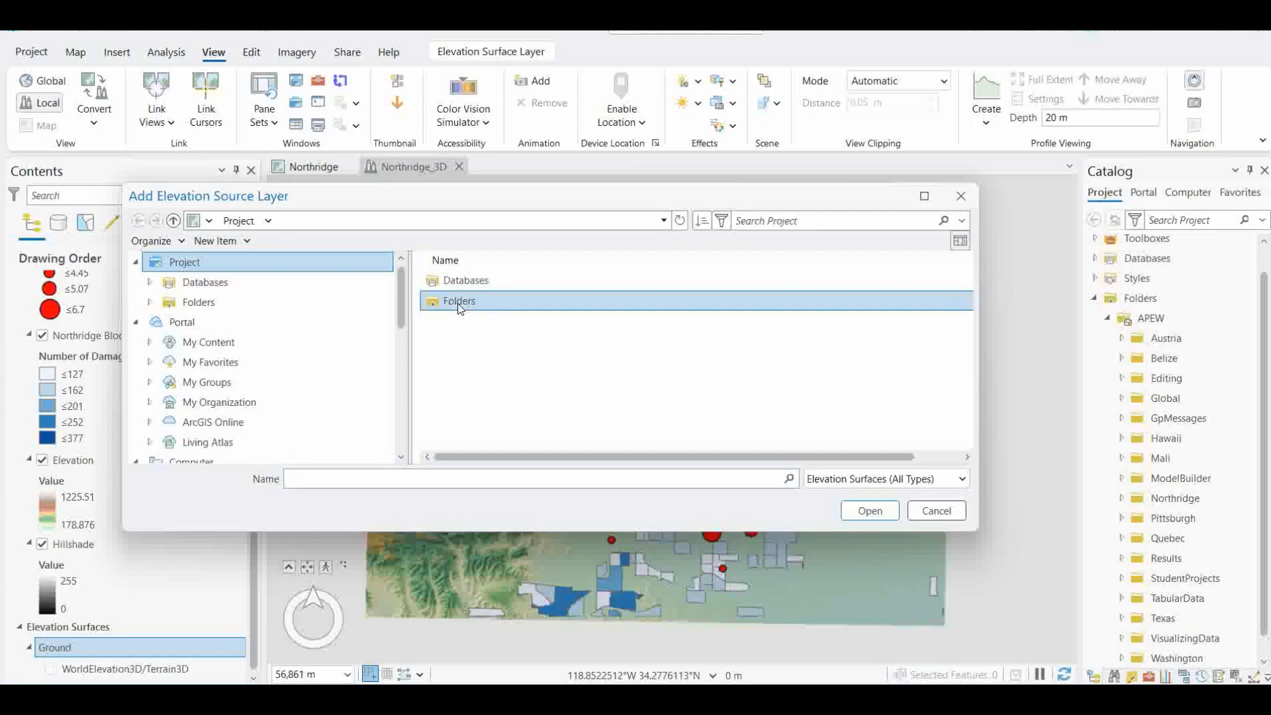
pyautogui.doubleClick(459, 306)
pyautogui.doubleClick(510, 295)
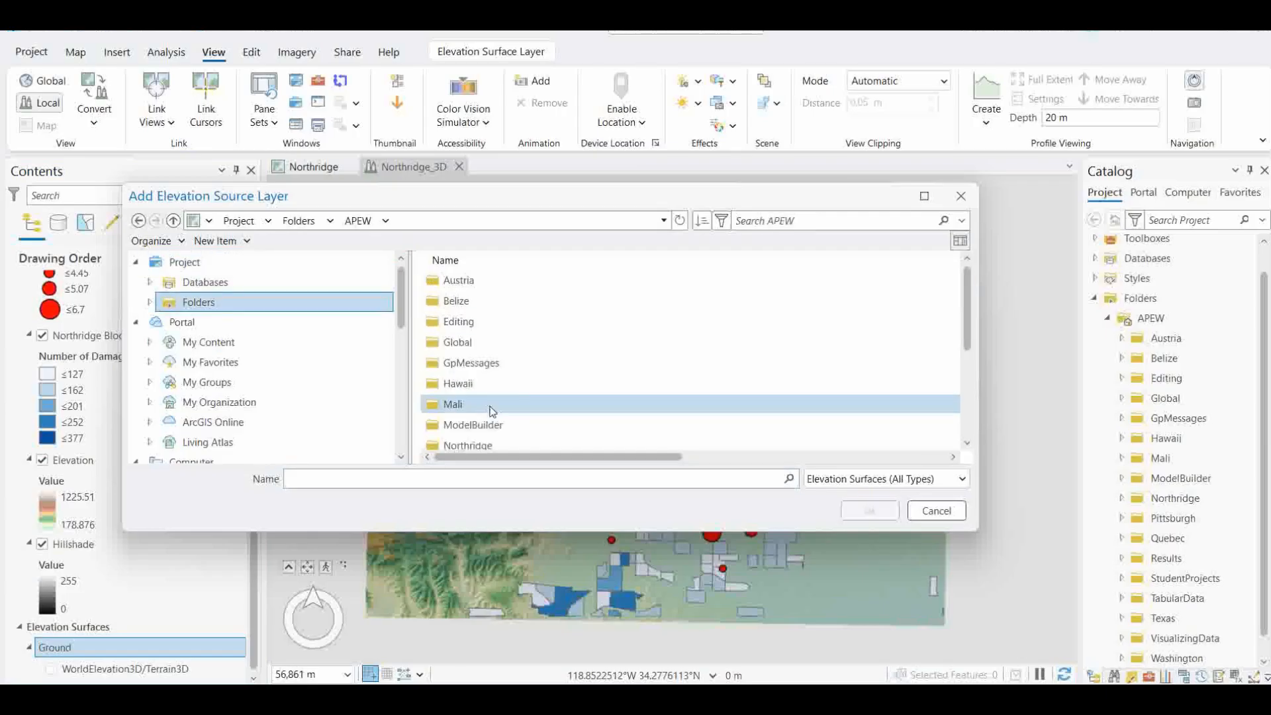
pyautogui.scroll(-1, 467, 414)
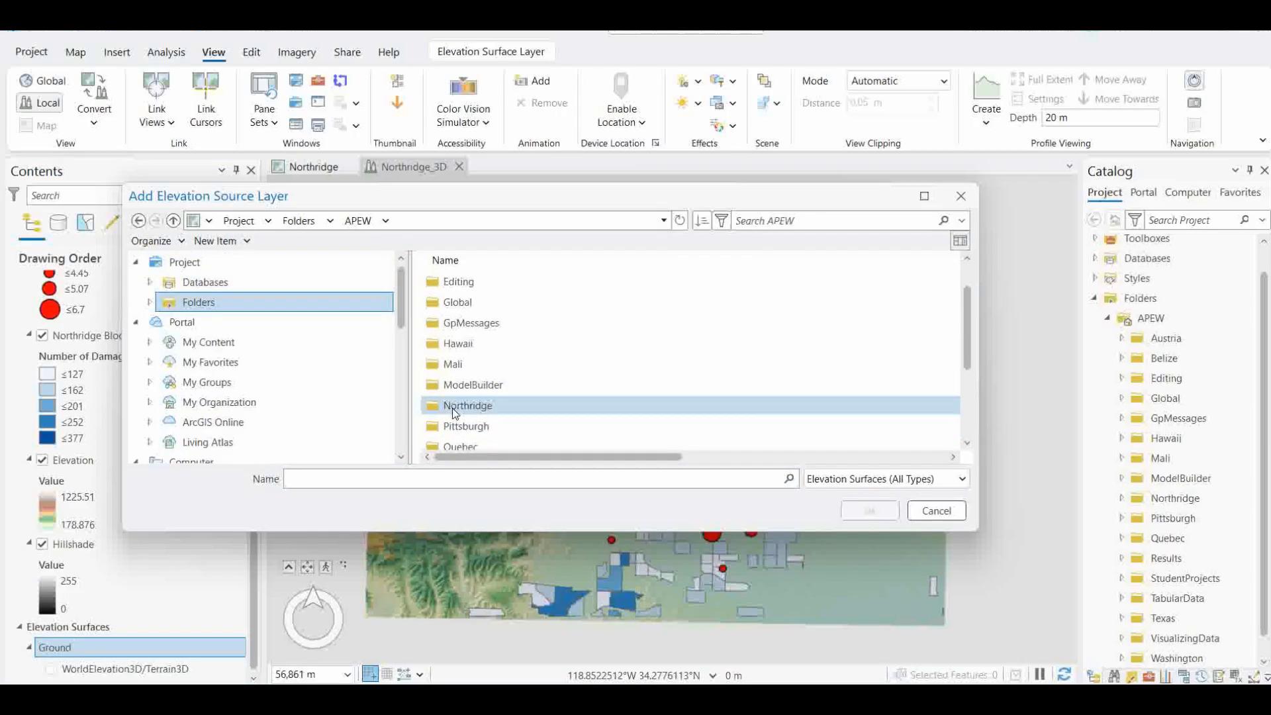
pyautogui.doubleClick(452, 409)
pyautogui.doubleClick(470, 286)
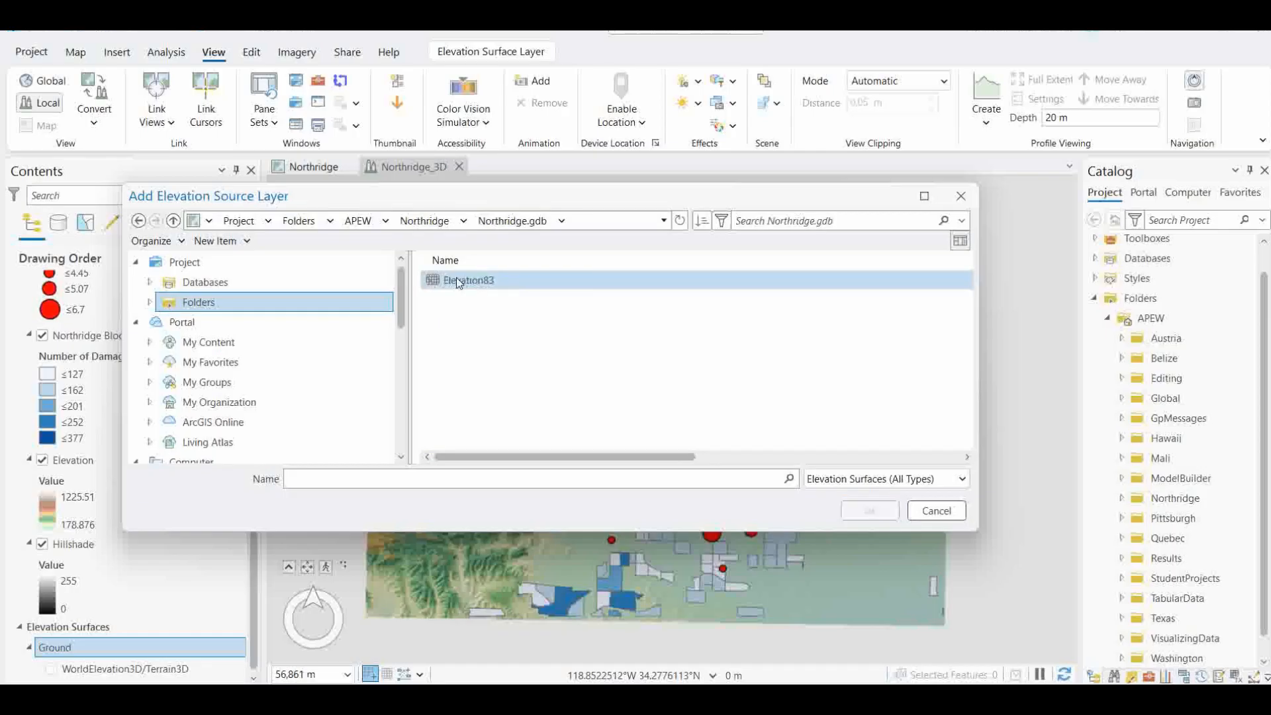
pyautogui.click(470, 285)
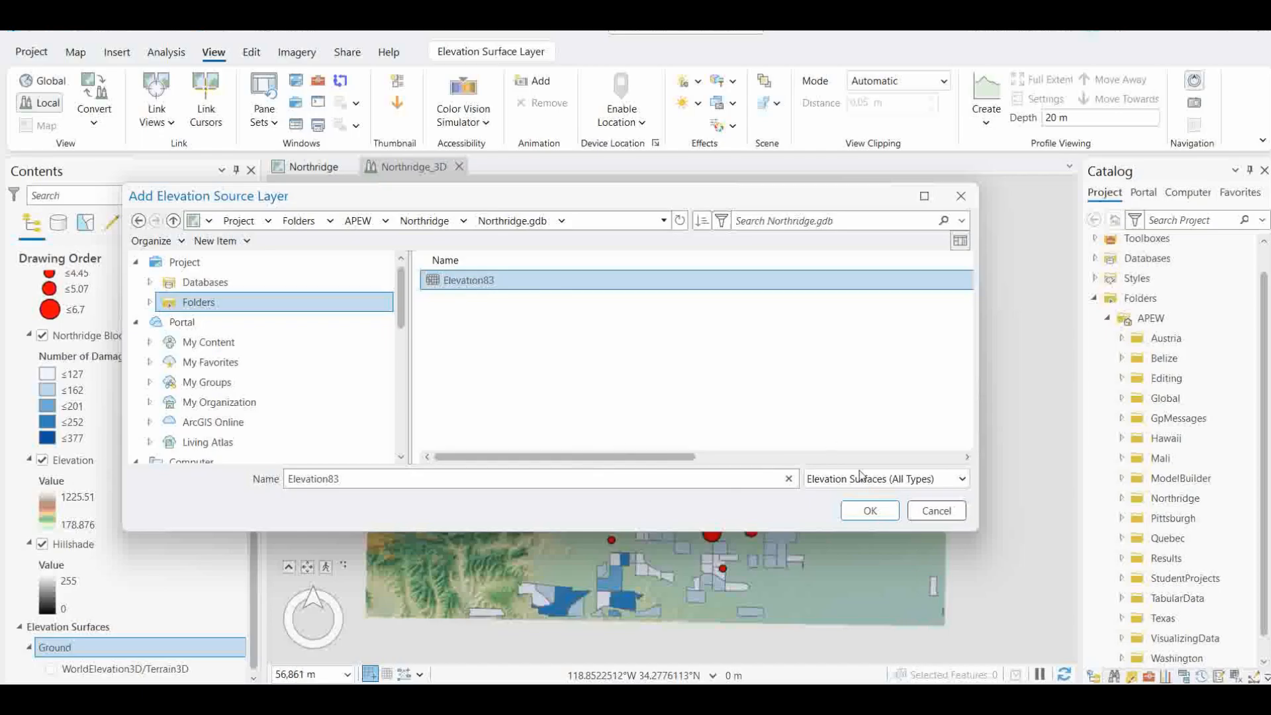
pyautogui.click(870, 512)
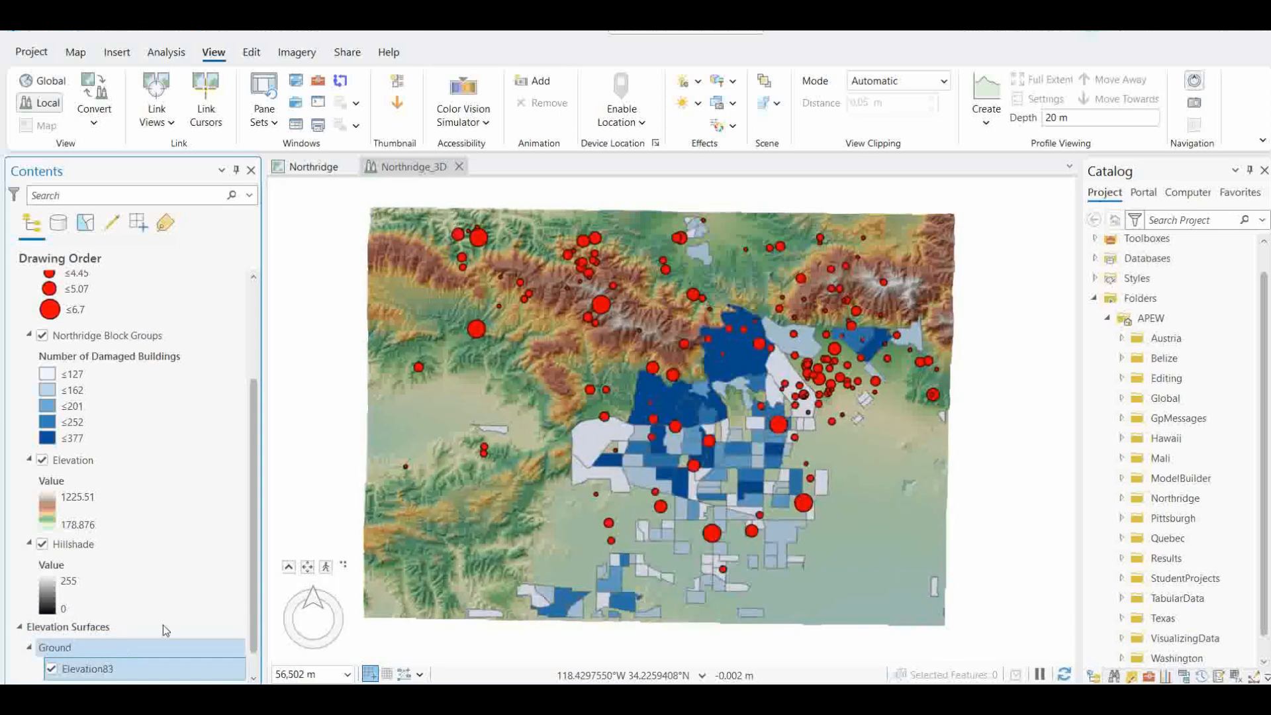
pyautogui.scroll(-1, 130, 649)
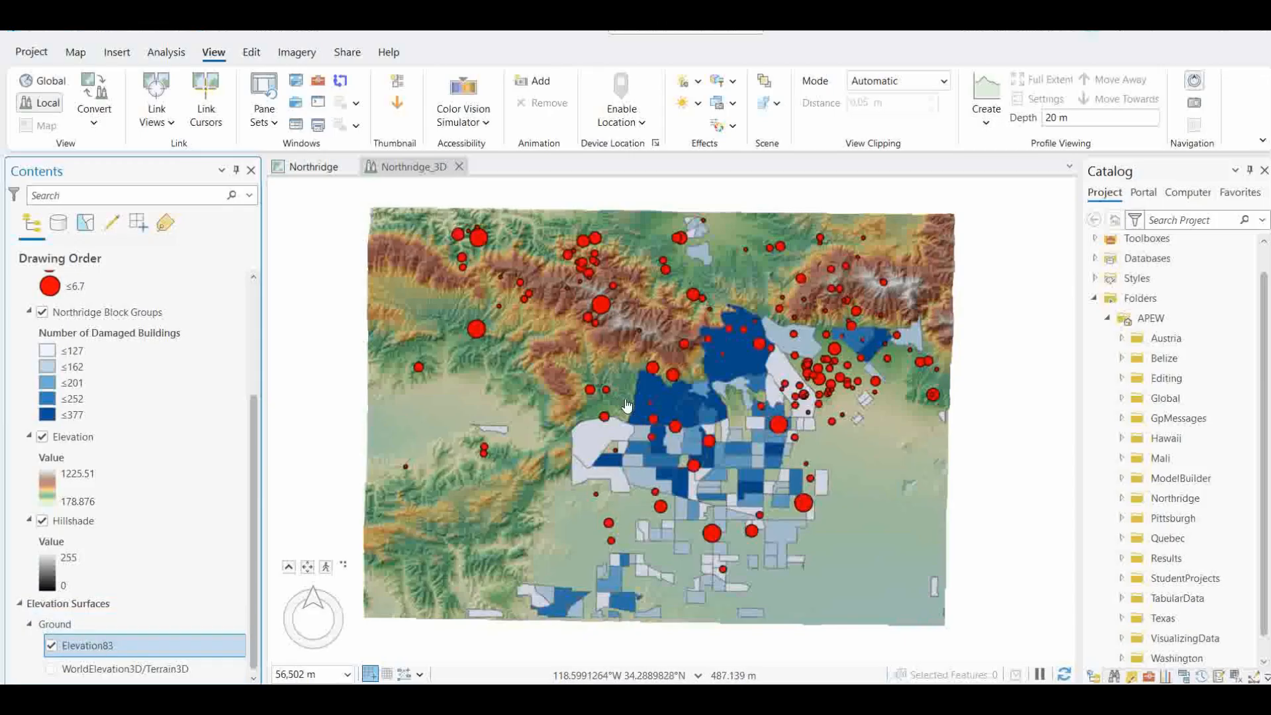
# - Tilt the Northridge_3D scene into perspective and examine the terrain relief and block groups up close
pyautogui.click(640, 491)
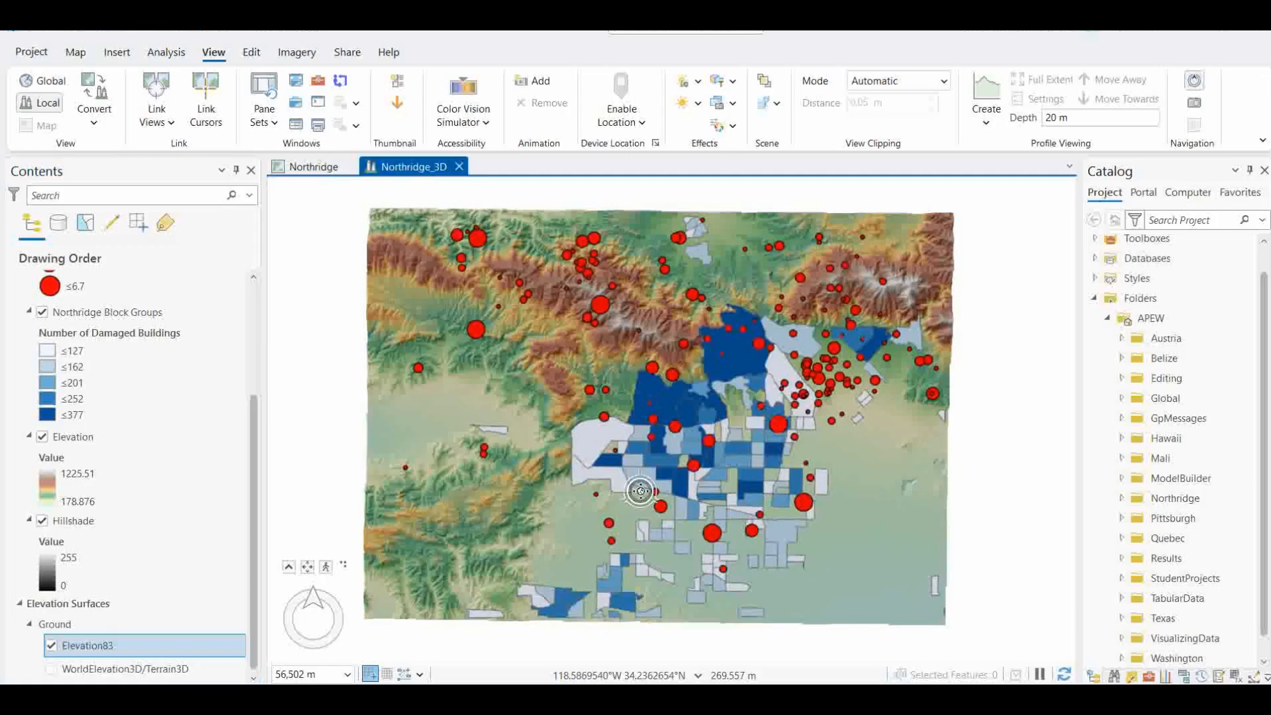
pyautogui.moveTo(640, 492); pyautogui.dragTo(641, 338, button='middle')
pyautogui.moveTo(633, 458); pyautogui.dragTo(633, 441, button='middle')
pyautogui.scroll(2, 635, 443)
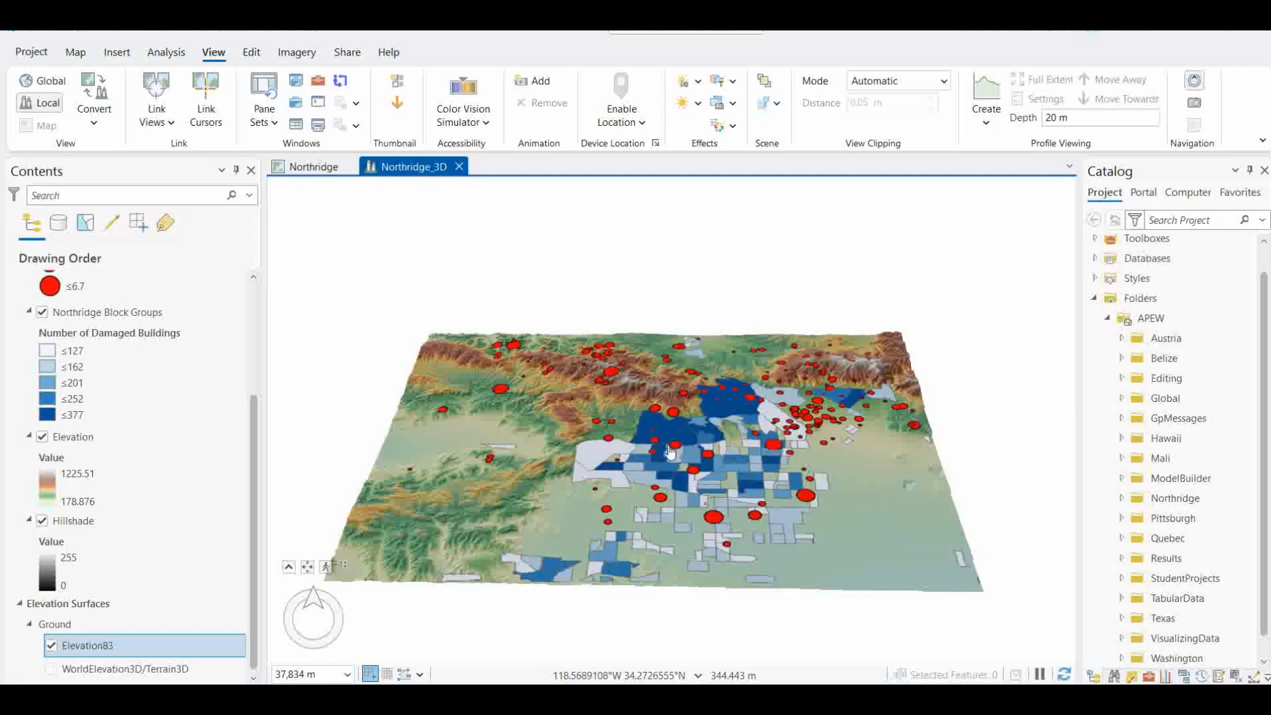
pyautogui.scroll(1, 670, 452)
pyautogui.scroll(4, 669, 452)
pyautogui.moveTo(672, 458); pyautogui.dragTo(701, 461, button='middle')
pyautogui.scroll(2, 692, 450)
# - Select the Northridge Block Groups layer, show its feature layer options and open its attribute table
pyautogui.moveTo(254, 425); pyautogui.dragTo(259, 295)
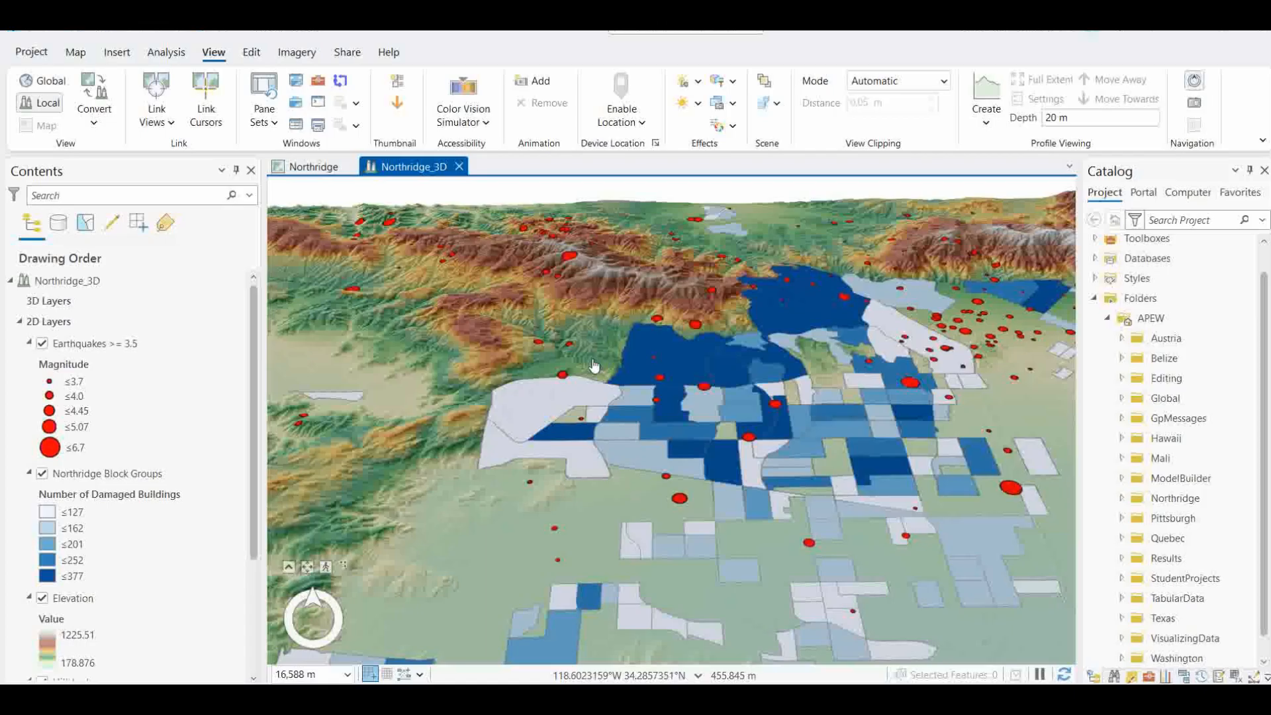
pyautogui.click(97, 477)
pyautogui.click(112, 495)
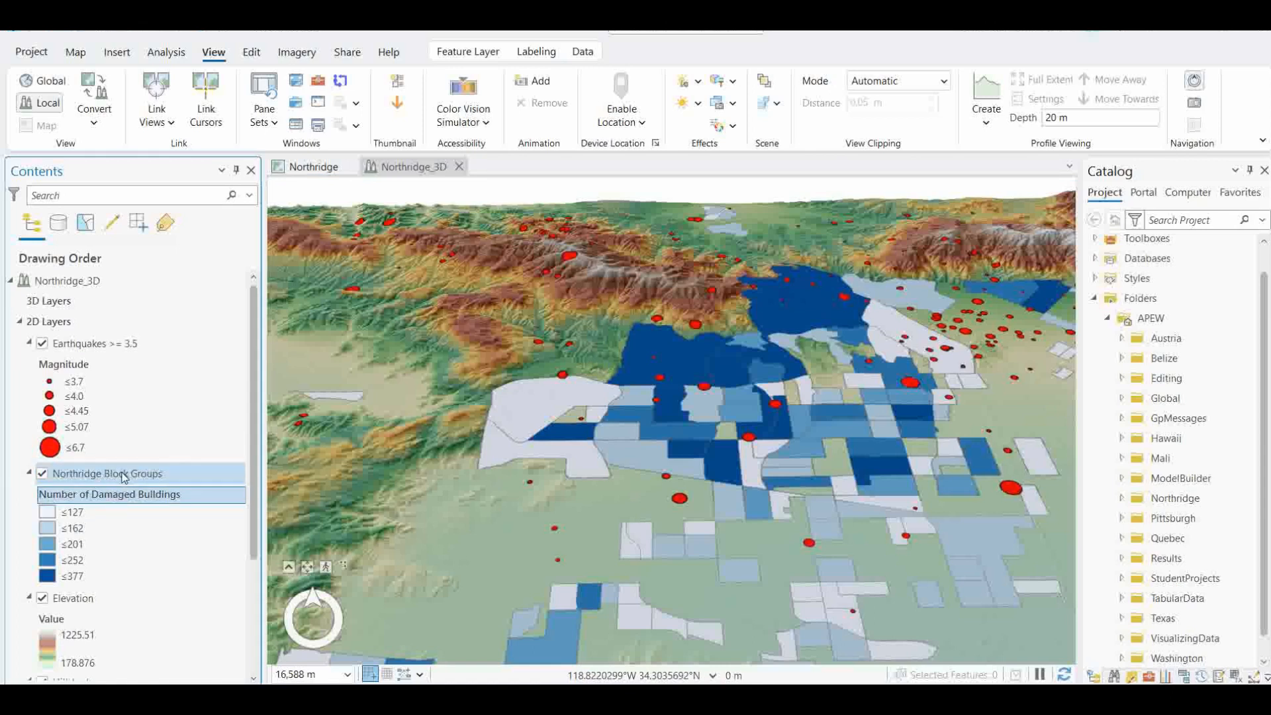
pyautogui.click(123, 476)
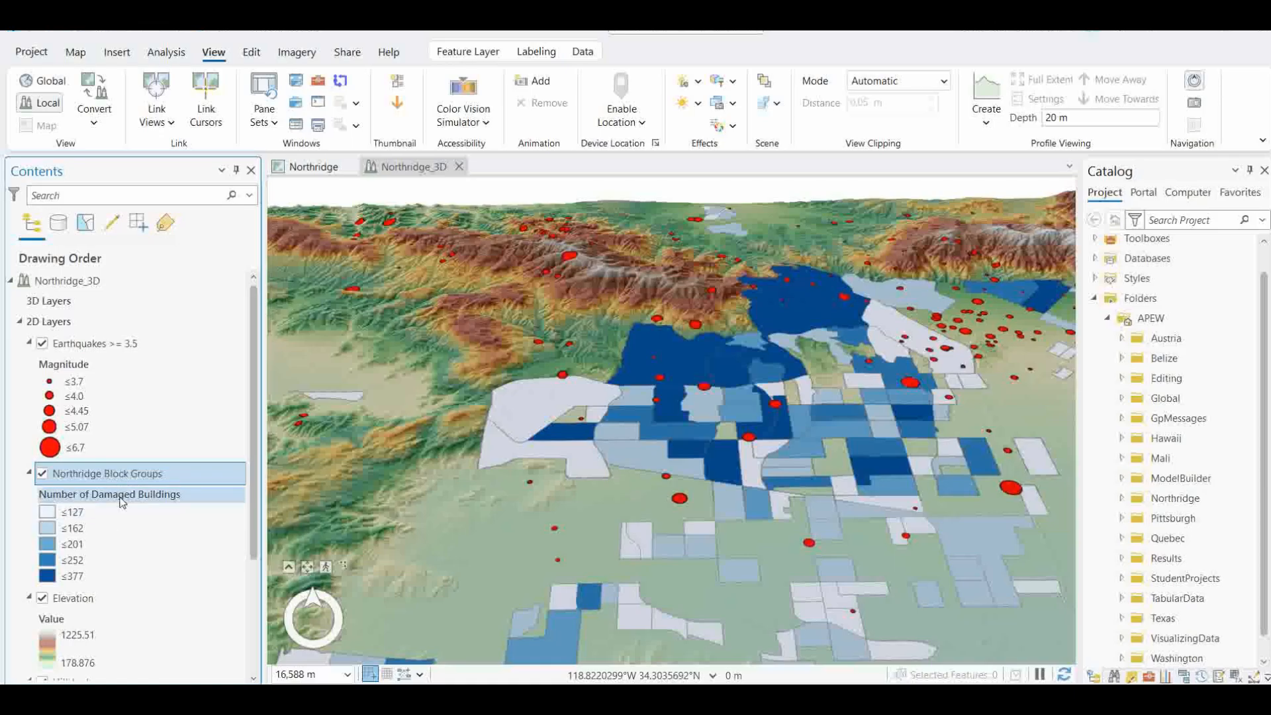
pyautogui.click(463, 52)
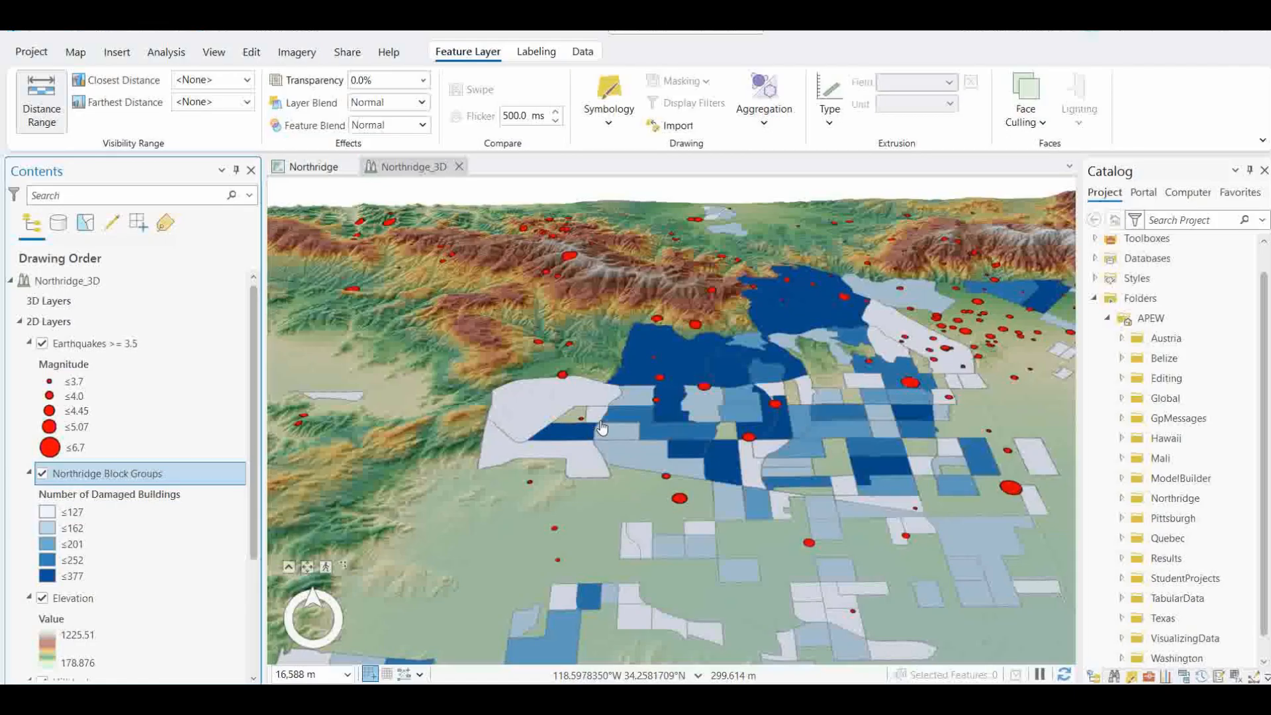
pyautogui.rightClick(111, 475)
pyautogui.click(185, 115)
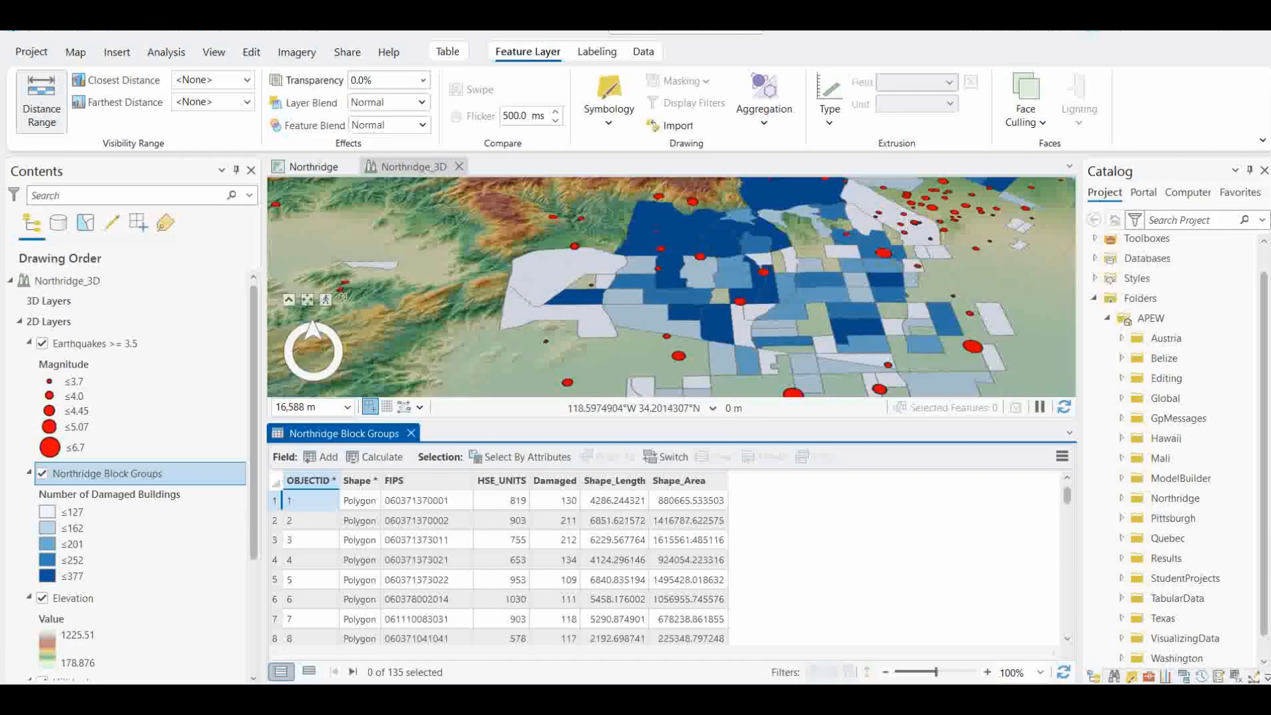
# - Close the attribute table and set the Northridge Block Groups extrusion type to Min Height
pyautogui.click(411, 433)
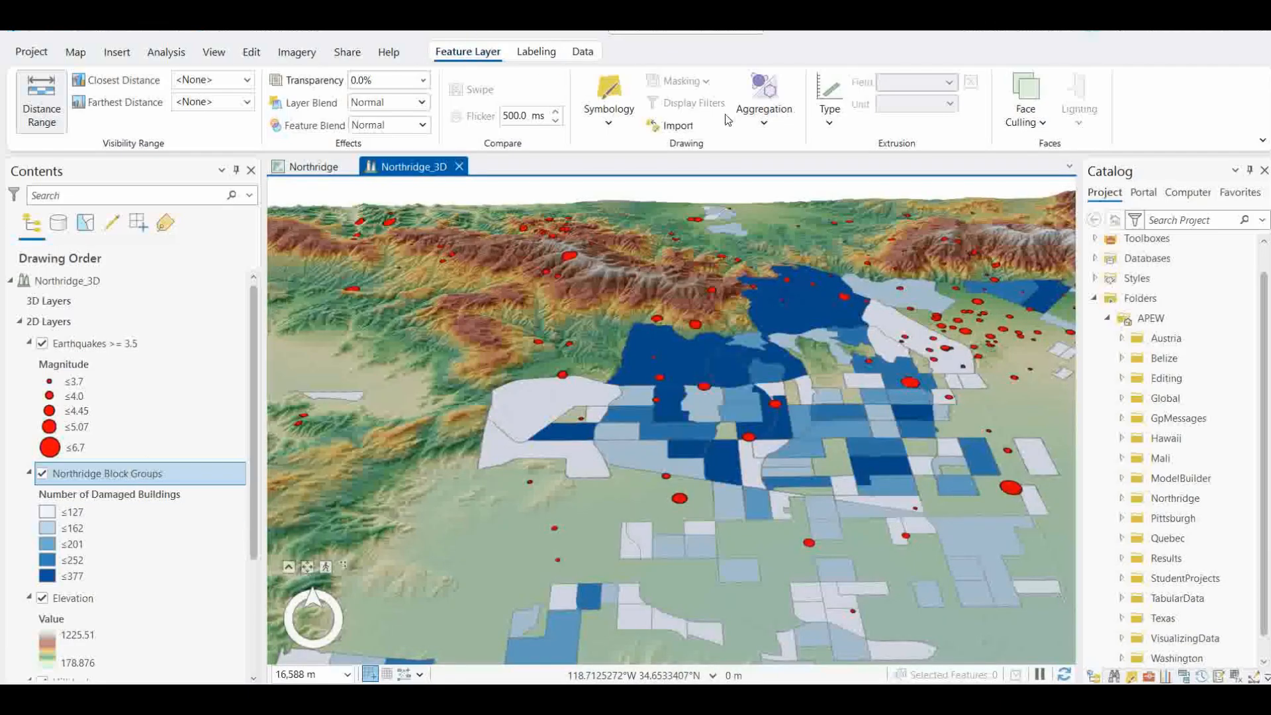
pyautogui.click(828, 121)
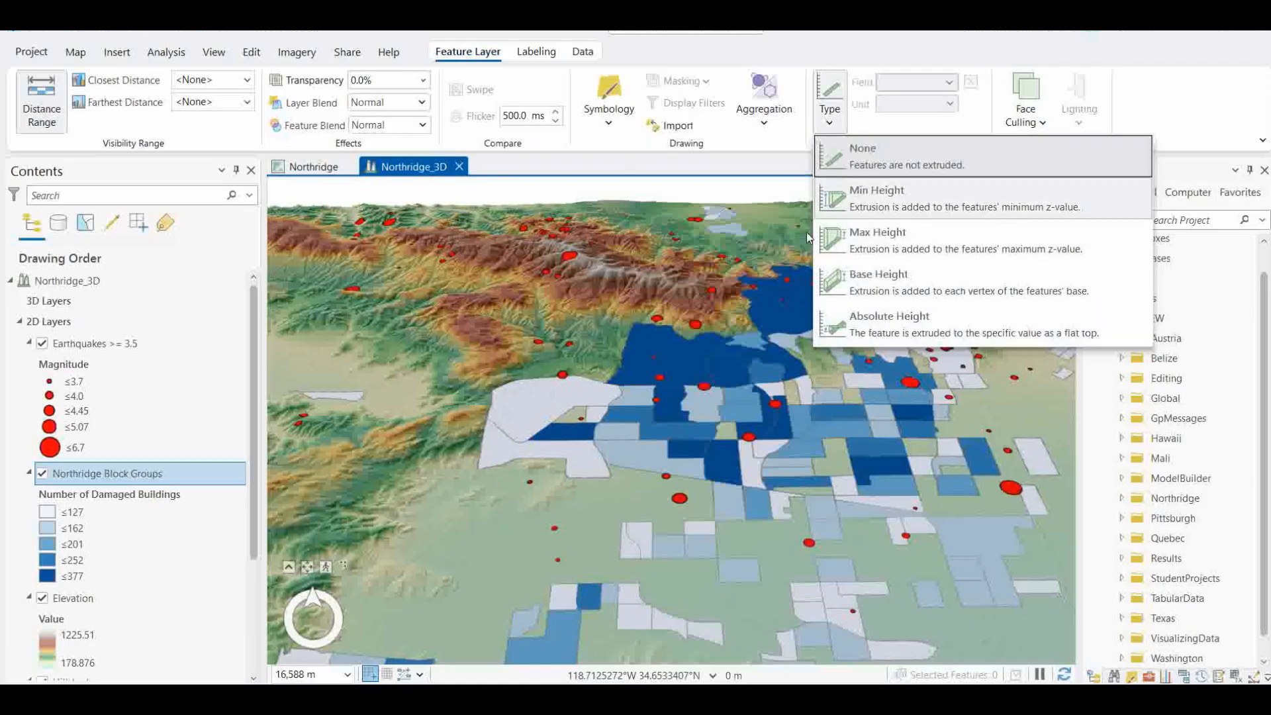
pyautogui.click(898, 206)
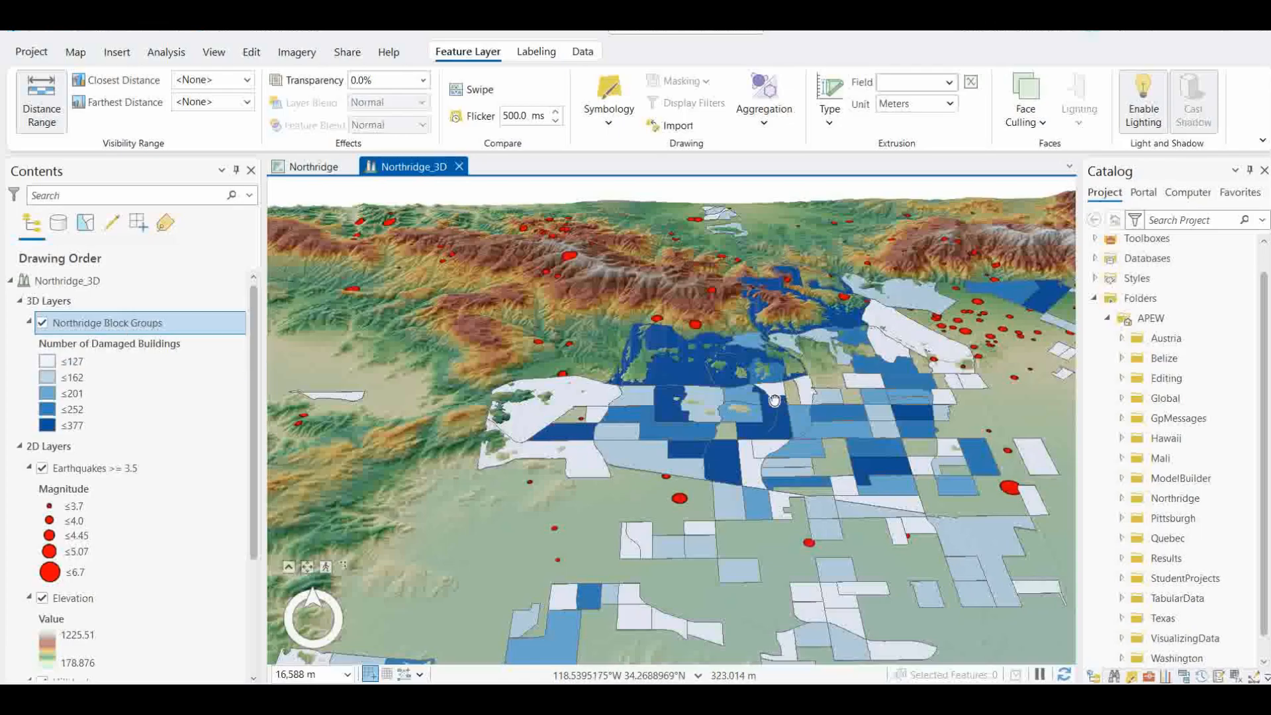
pyautogui.moveTo(775, 400); pyautogui.dragTo(614, 410)
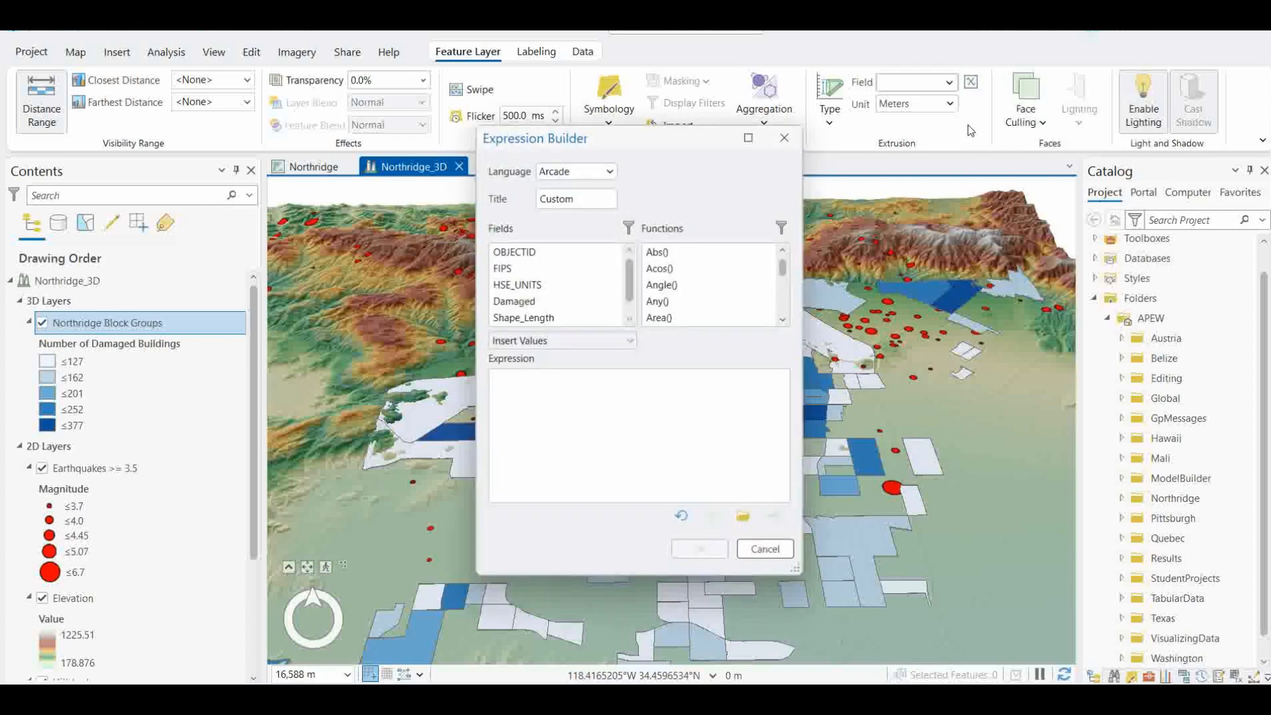
# - Set the extrusion expression's language to VBScript and replace HSE_UNITS with the Damaged field
pyautogui.moveTo(609, 138); pyautogui.dragTo(913, 157)
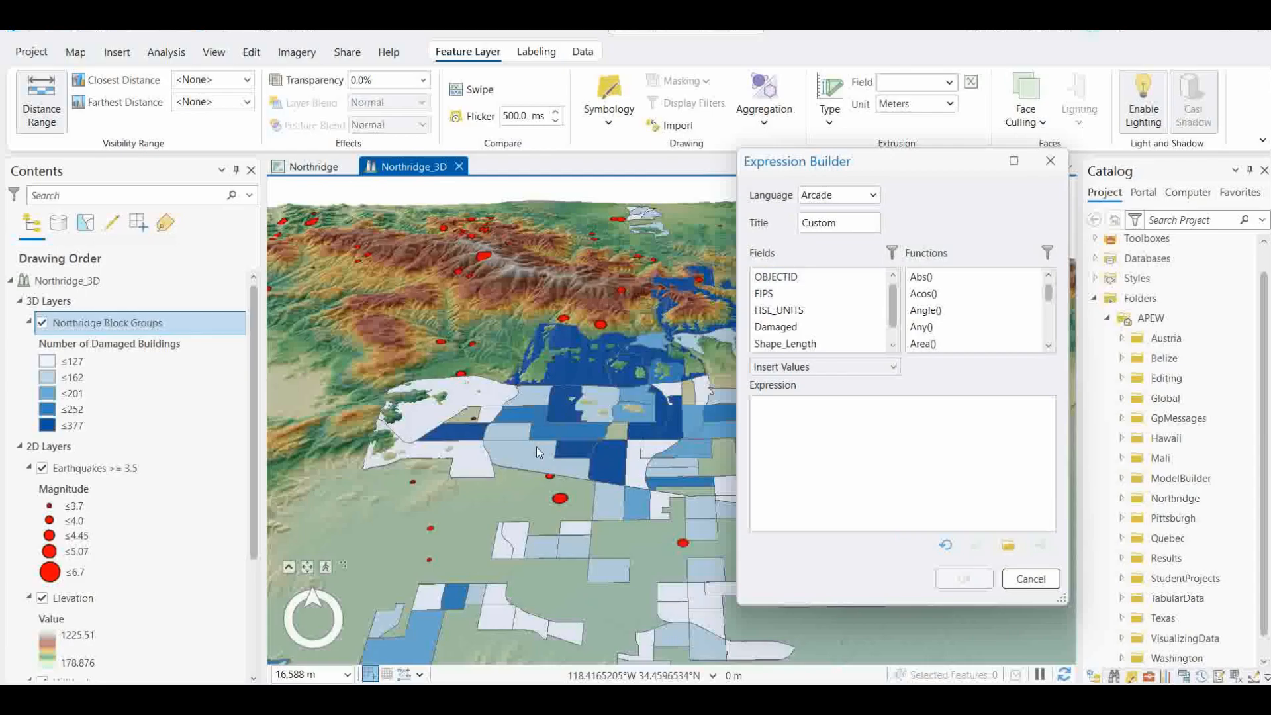
pyautogui.click(862, 196)
pyautogui.click(850, 230)
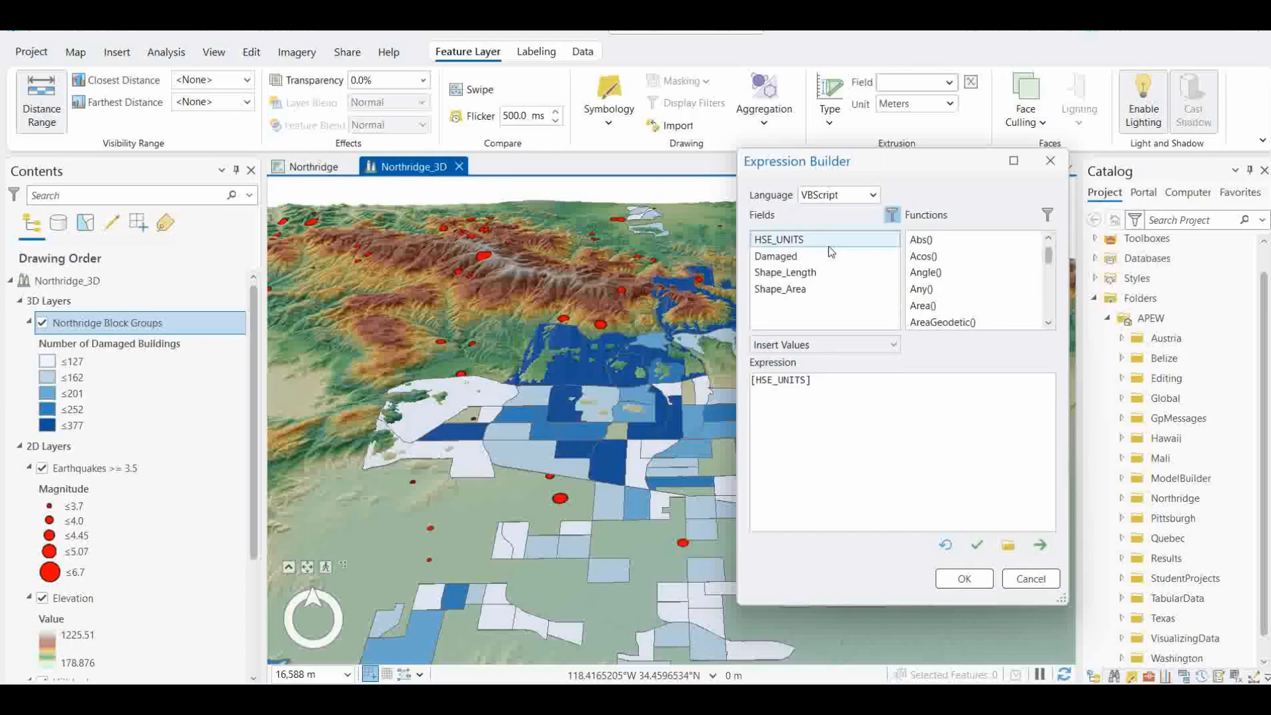
pyautogui.click(835, 195)
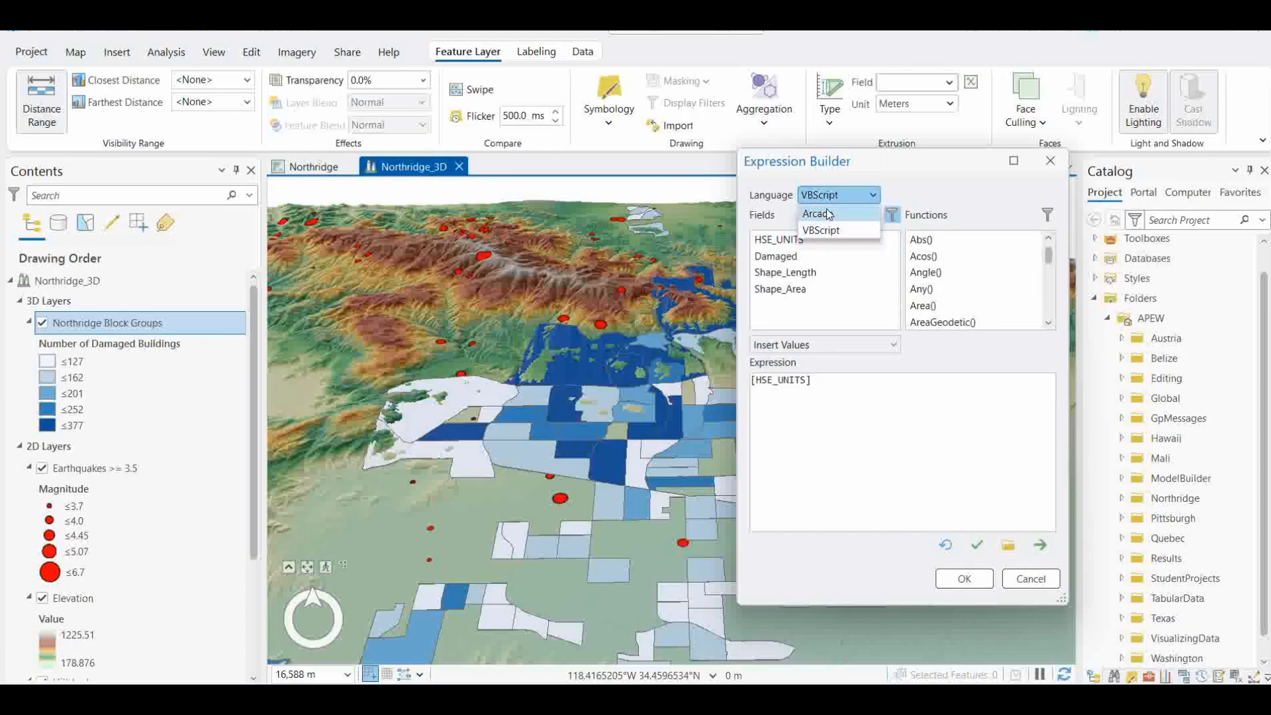
pyautogui.click(826, 215)
pyautogui.click(831, 197)
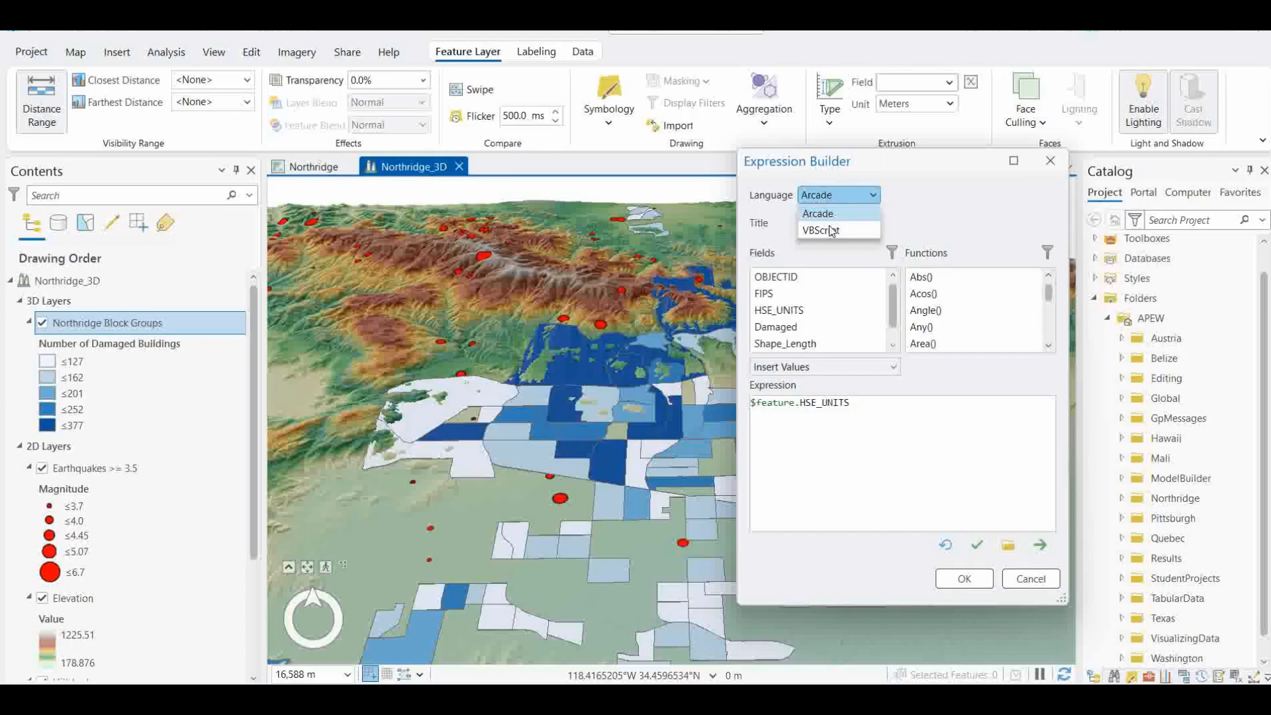
pyautogui.click(829, 228)
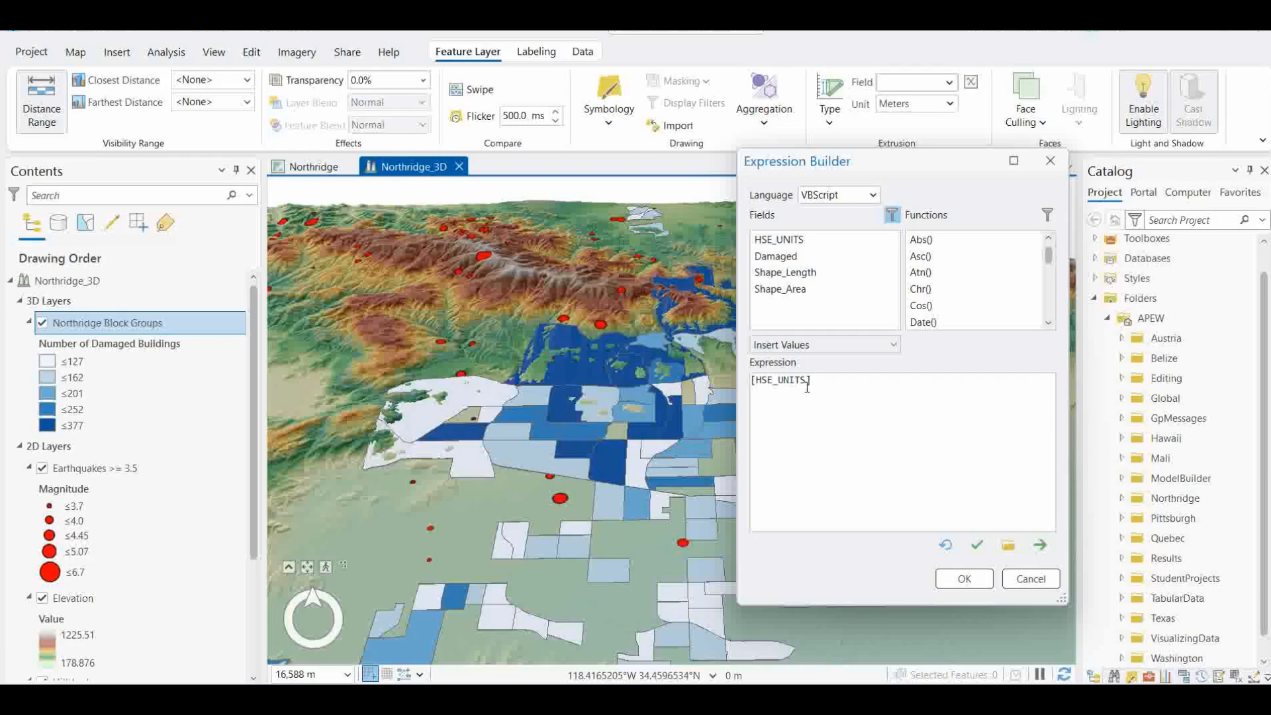
pyautogui.moveTo(816, 380); pyautogui.dragTo(694, 372)
pyautogui.press('BackSpace')
pyautogui.doubleClick(786, 257)
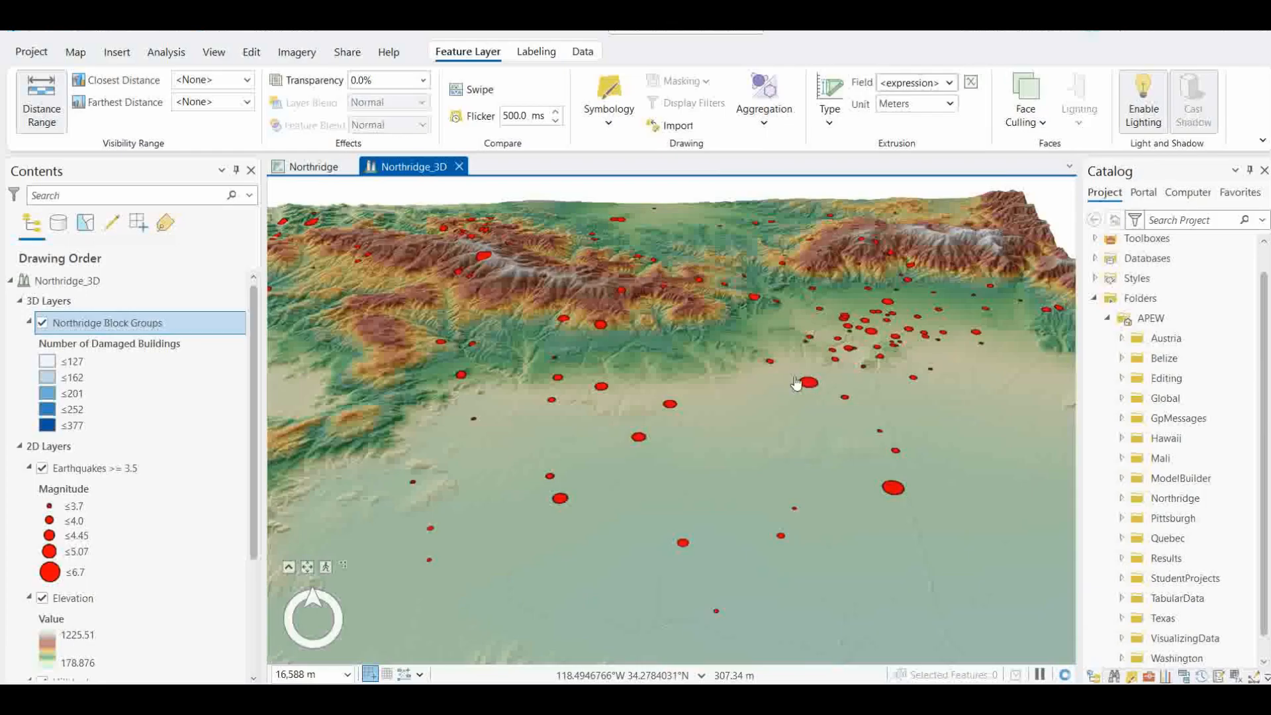
# - Open the symbology settings of the Northridge Block Groups layer and give them more width
pyautogui.scroll(-3, 761, 368)
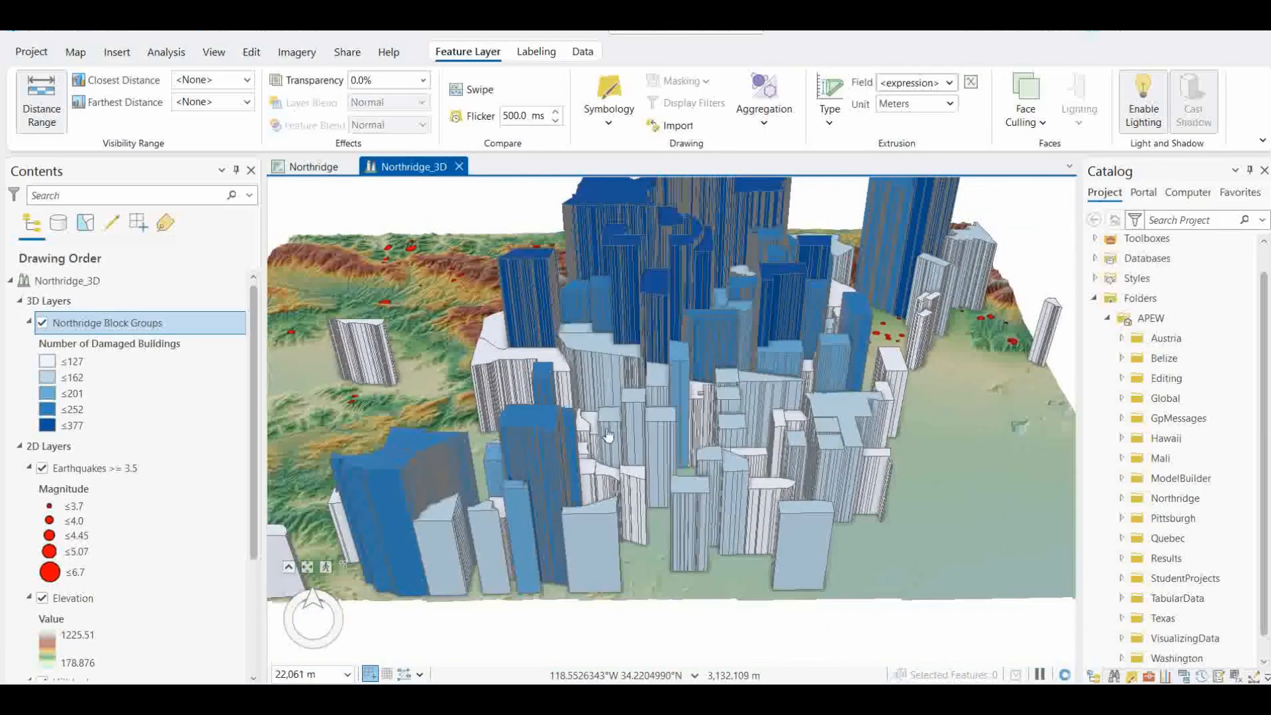
pyautogui.moveTo(585, 448)
pyautogui.mouseDown(button='middle')
pyautogui.moveTo(549, 397)
pyautogui.moveTo(566, 397)
pyautogui.mouseUp(button='middle')
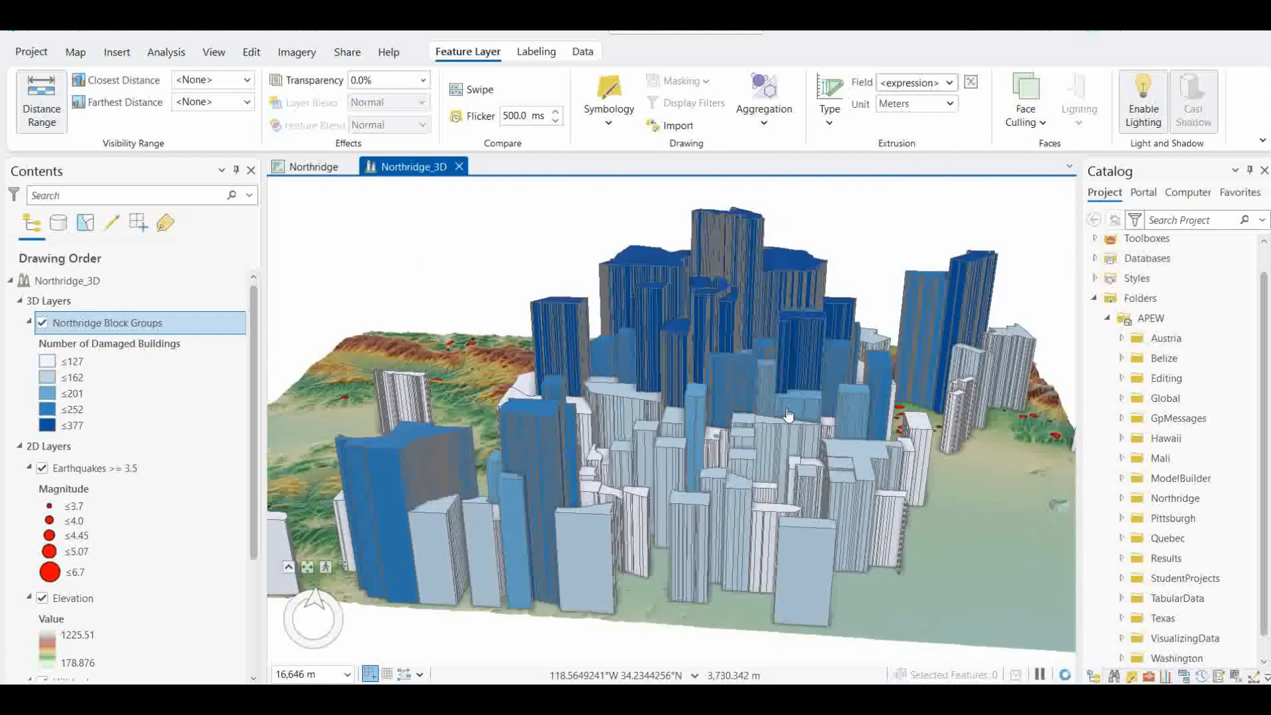
pyautogui.moveTo(711, 479); pyautogui.dragTo(728, 474, button='middle')
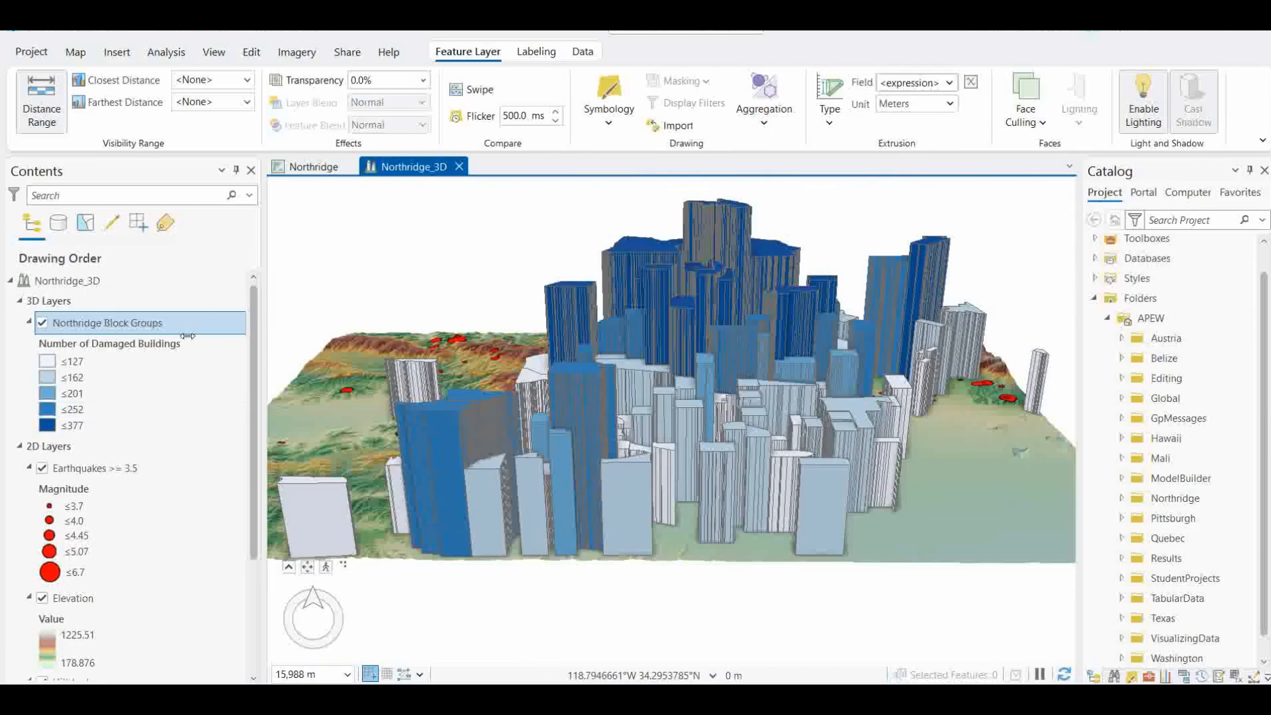
pyautogui.rightClick(115, 329)
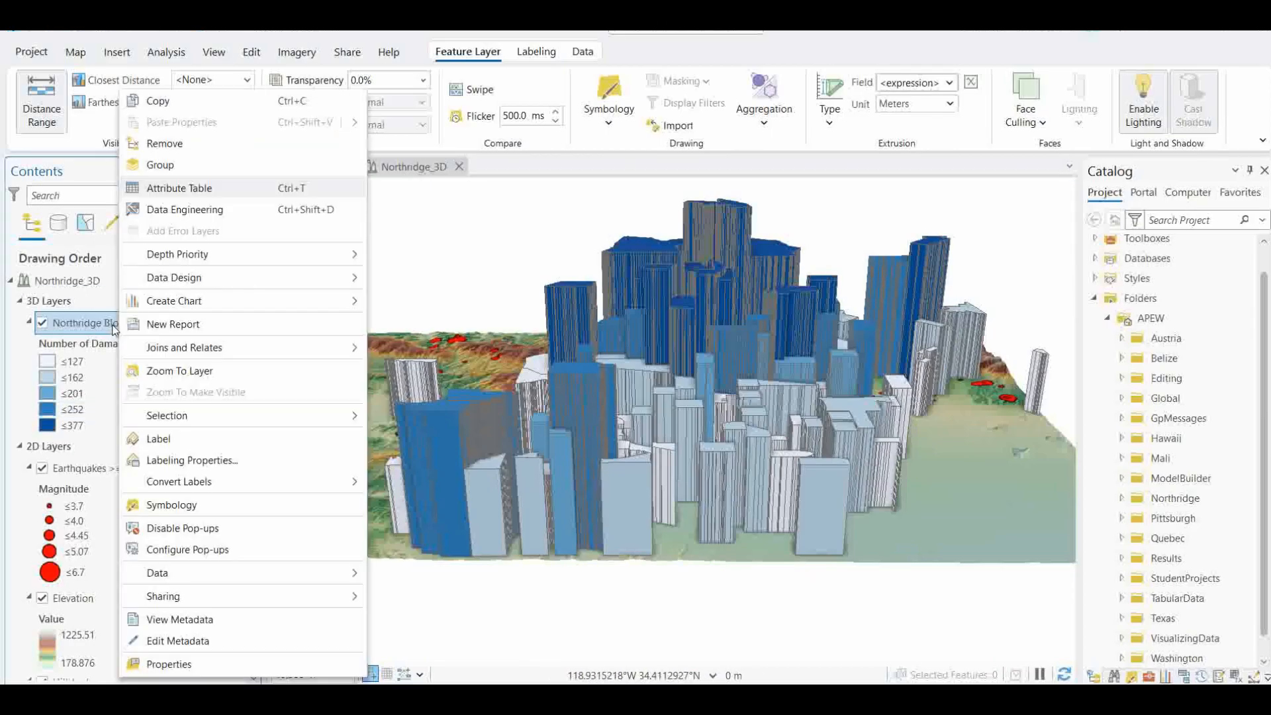
pyautogui.click(184, 508)
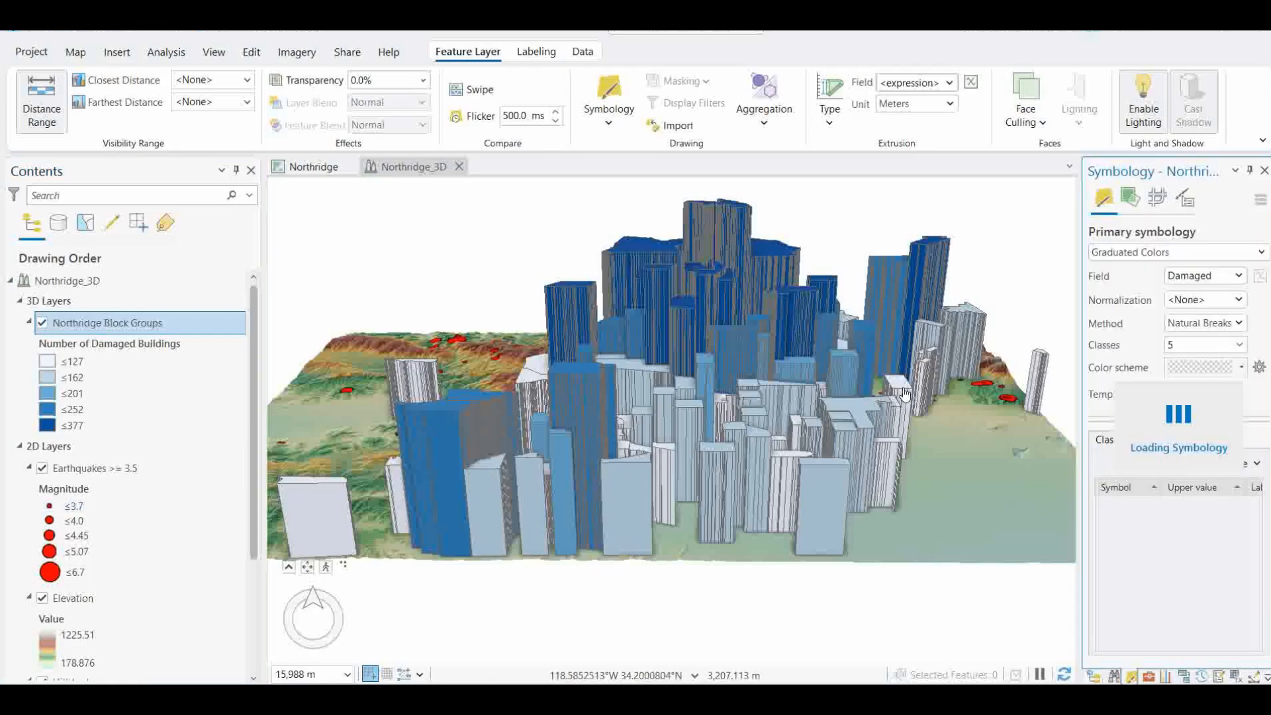
pyautogui.moveTo(1079, 462); pyautogui.dragTo(1032, 462)
# - Format all Northridge Block Groups class symbols with no outline color and apply the change
pyautogui.click(1257, 465)
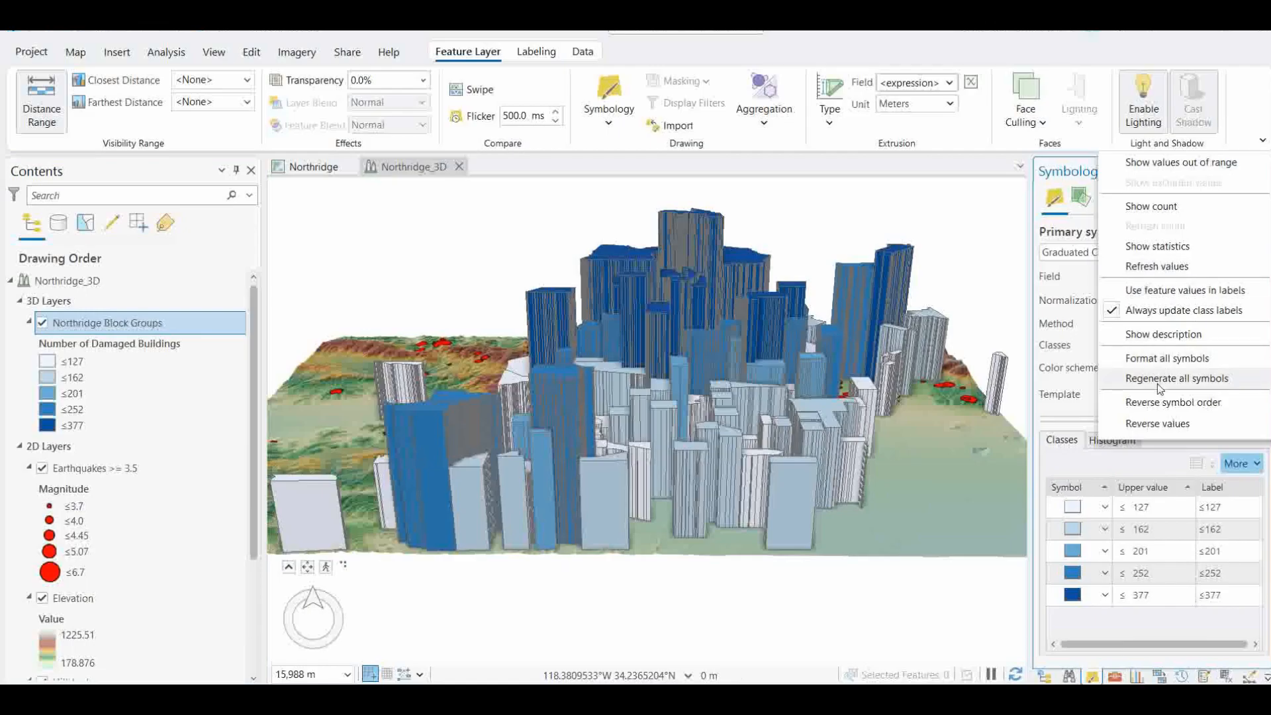
pyautogui.click(1155, 362)
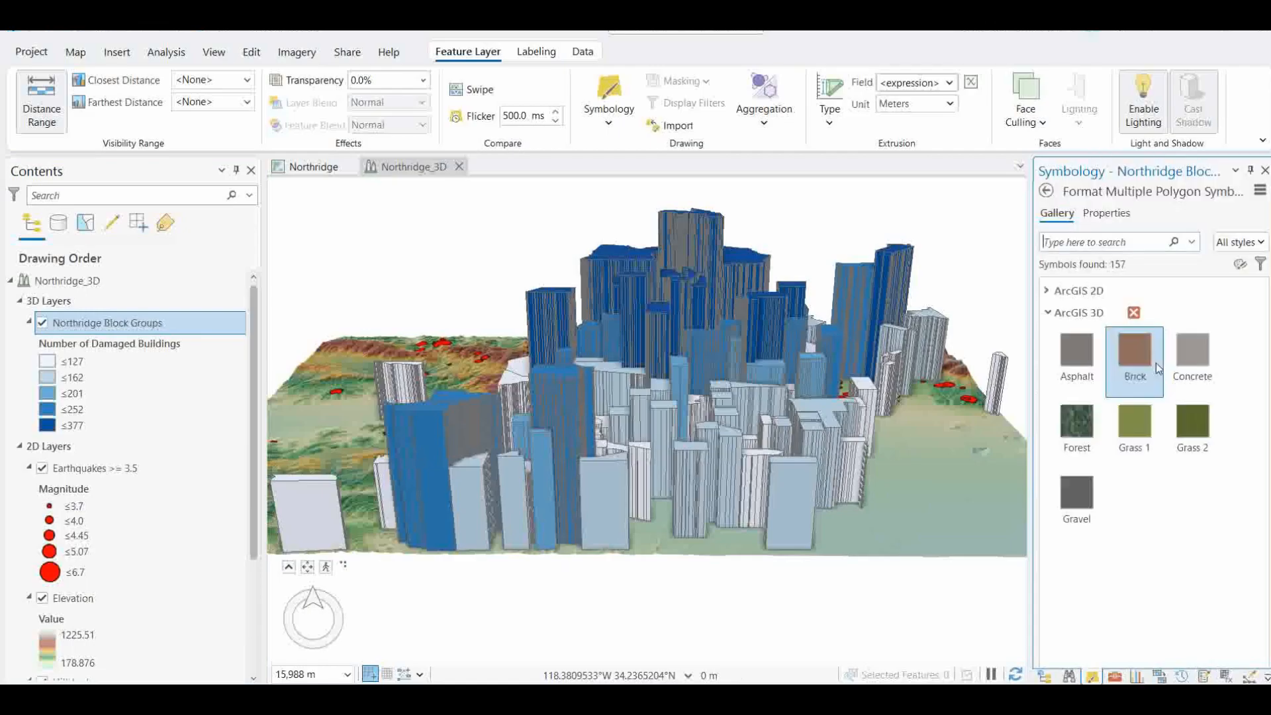
pyautogui.click(1099, 212)
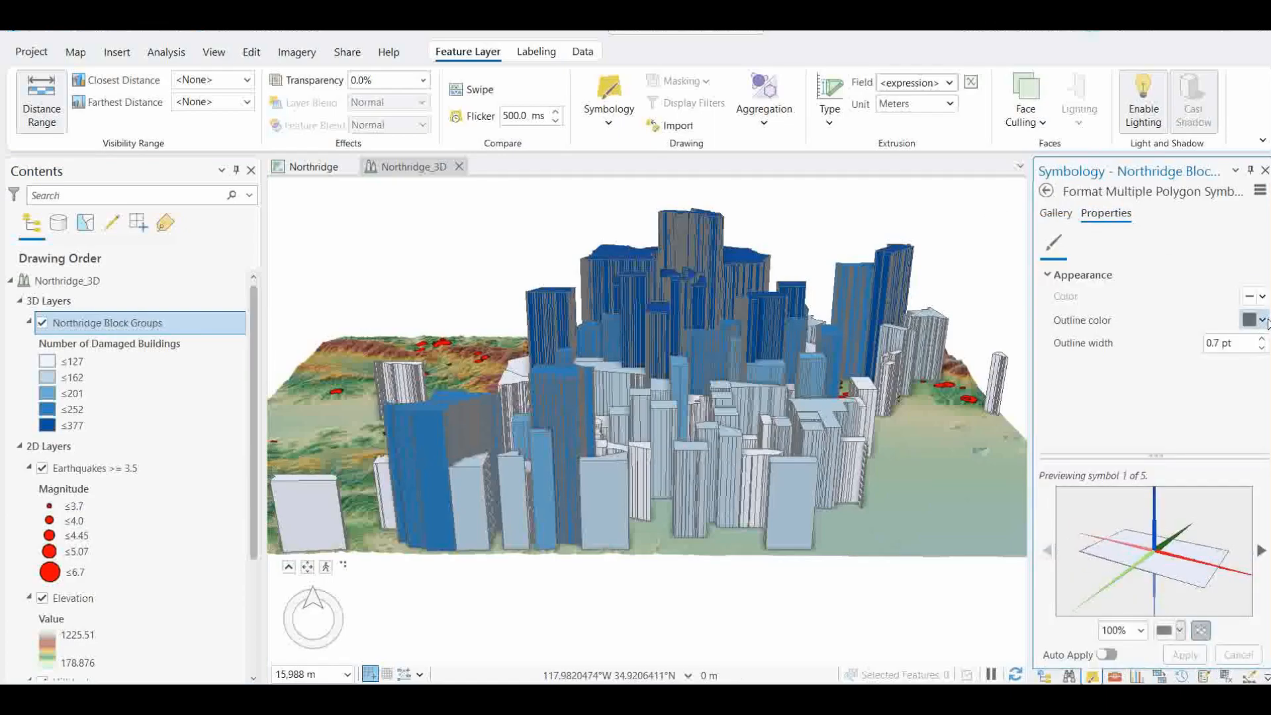
pyautogui.click(1262, 323)
pyautogui.click(1068, 340)
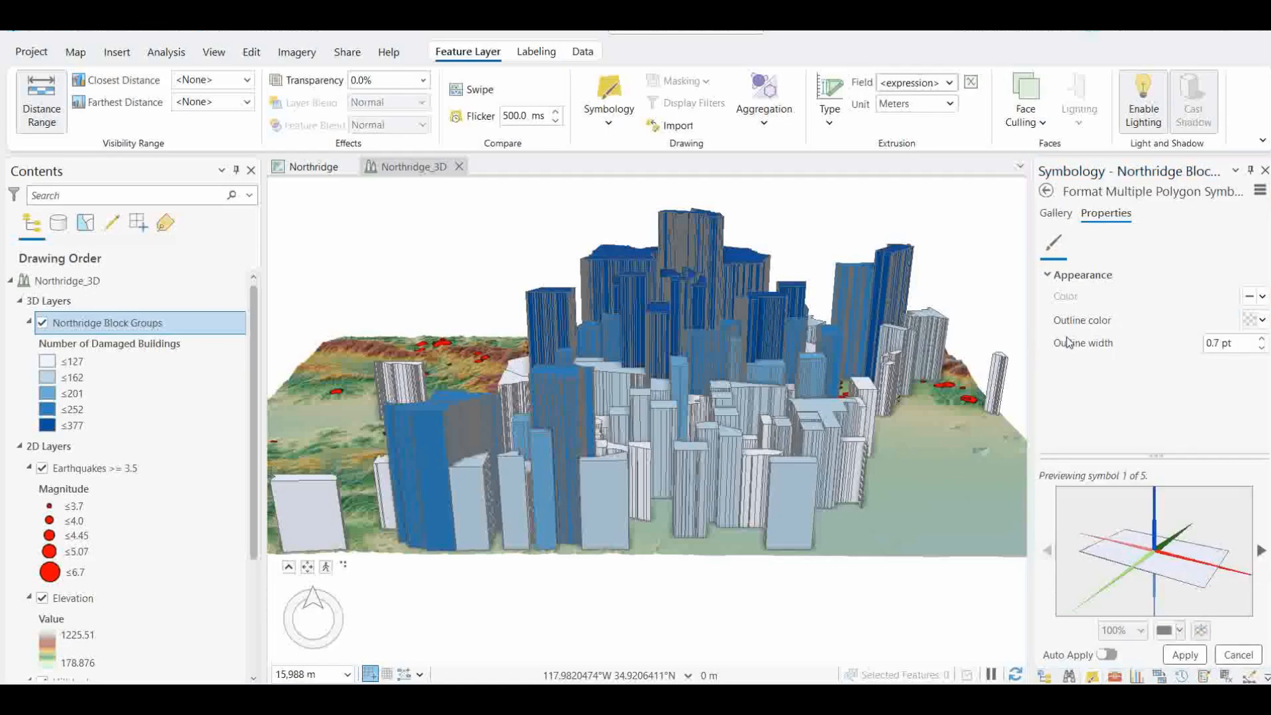
pyautogui.click(1182, 656)
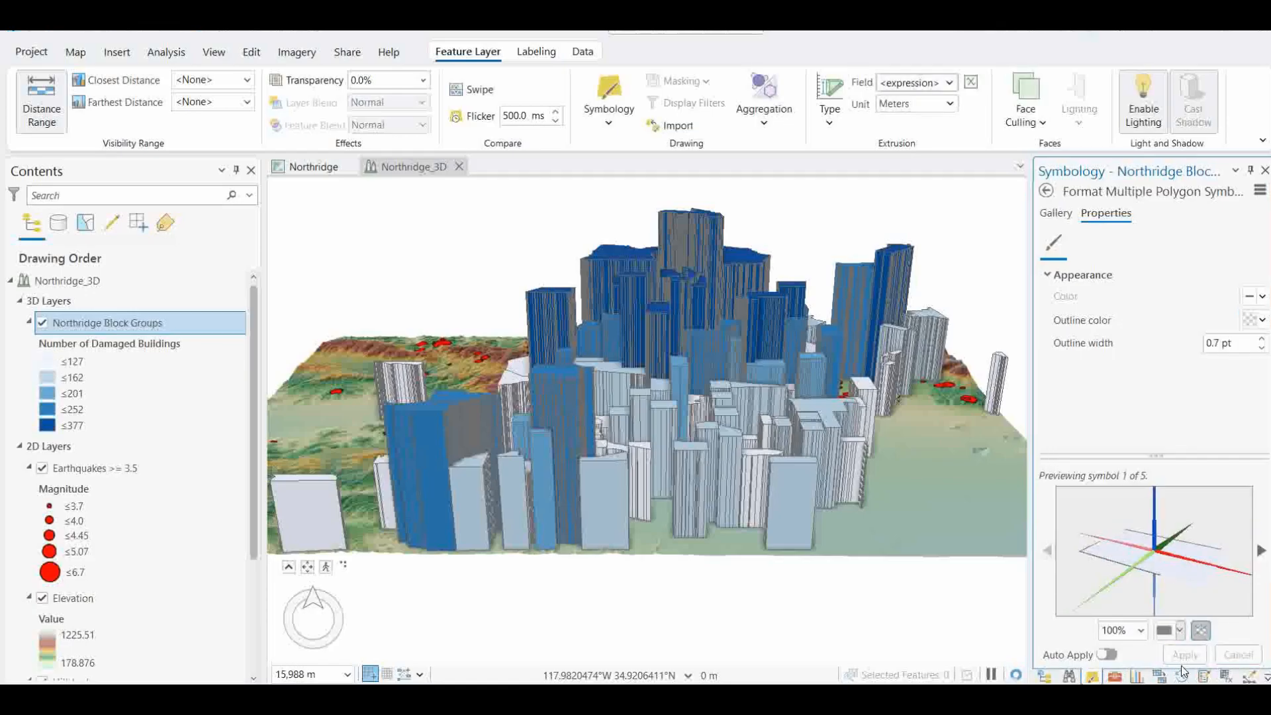
pyautogui.click(1046, 191)
# - Examine the extruded block groups in Northridge_3D from several distances, tilts and directions
pyautogui.moveTo(523, 437); pyautogui.dragTo(502, 410, button='middle')
pyautogui.scroll(-2, 646, 495)
pyautogui.scroll(2, 647, 496)
pyautogui.scroll(2, 646, 495)
pyautogui.moveTo(630, 470); pyautogui.dragTo(697, 473, button='middle')
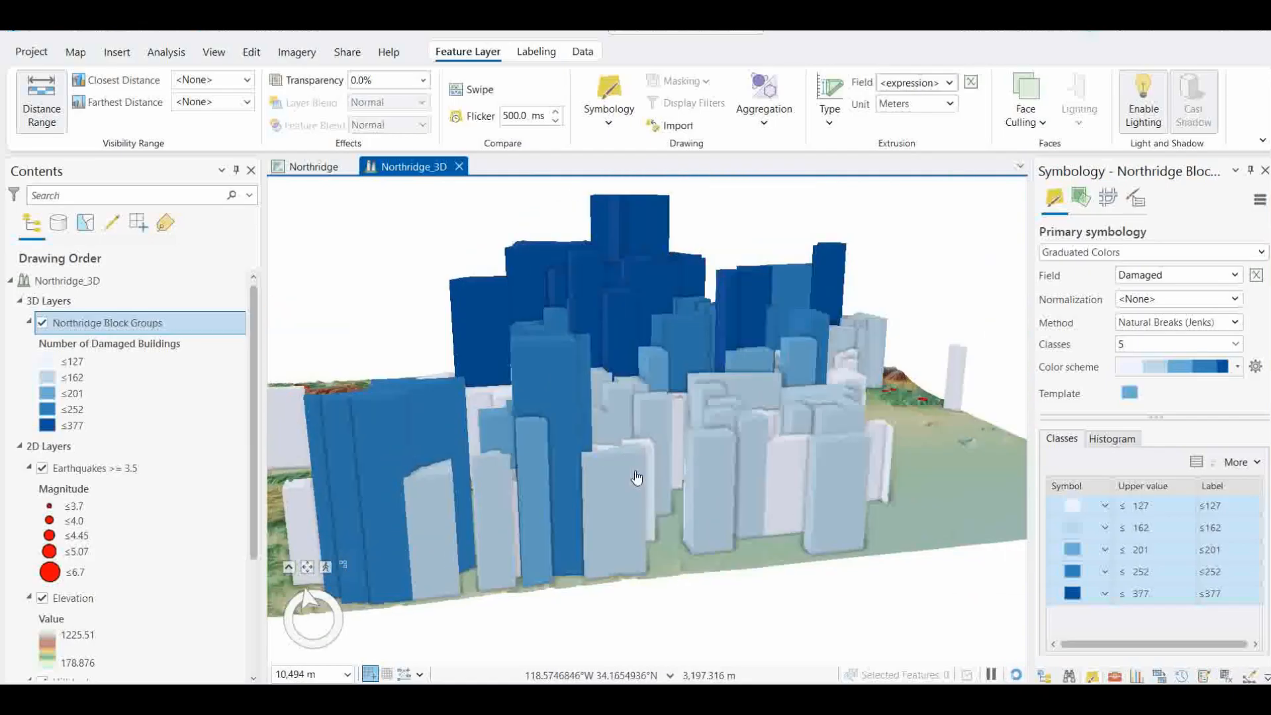
pyautogui.scroll(-1, 636, 477)
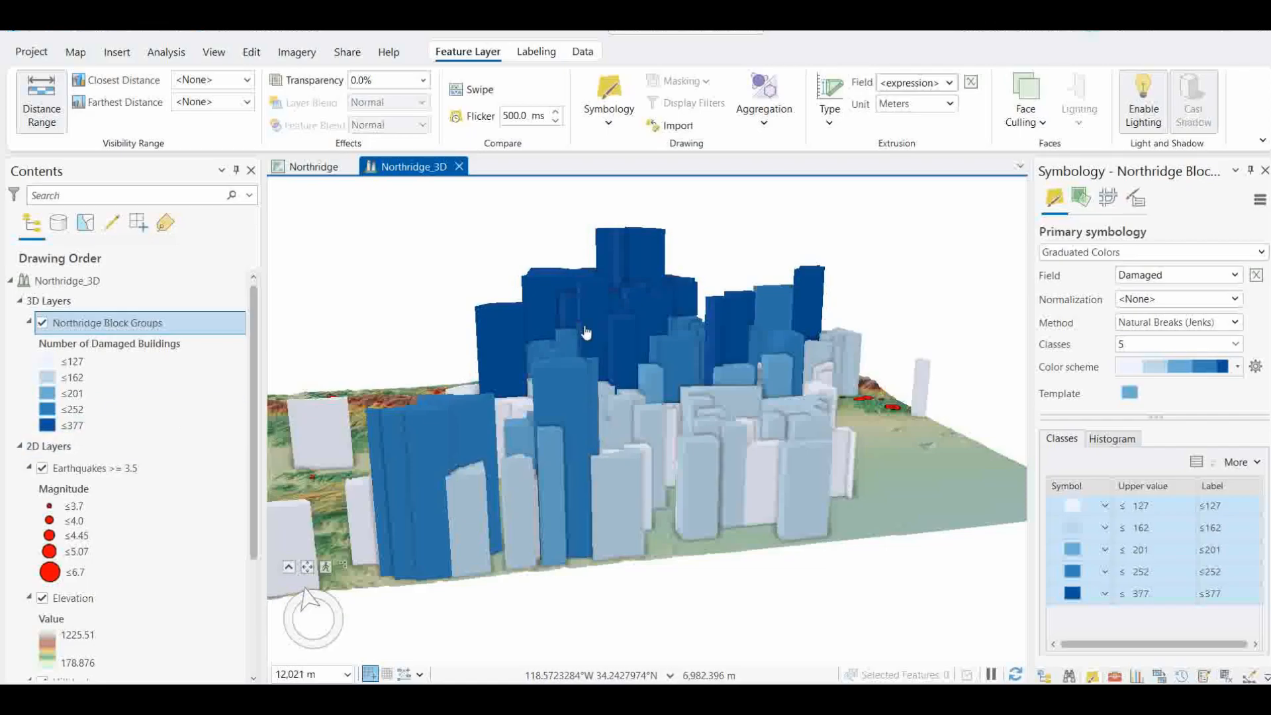
pyautogui.moveTo(573, 337); pyautogui.dragTo(702, 310)
pyautogui.moveTo(756, 301)
pyautogui.mouseDown(button='middle')
pyautogui.moveTo(740, 416)
pyautogui.moveTo(757, 476)
pyautogui.mouseUp(button='middle')
pyautogui.moveTo(727, 198); pyautogui.dragTo(676, 279)
pyautogui.moveTo(721, 395); pyautogui.dragTo(725, 324)
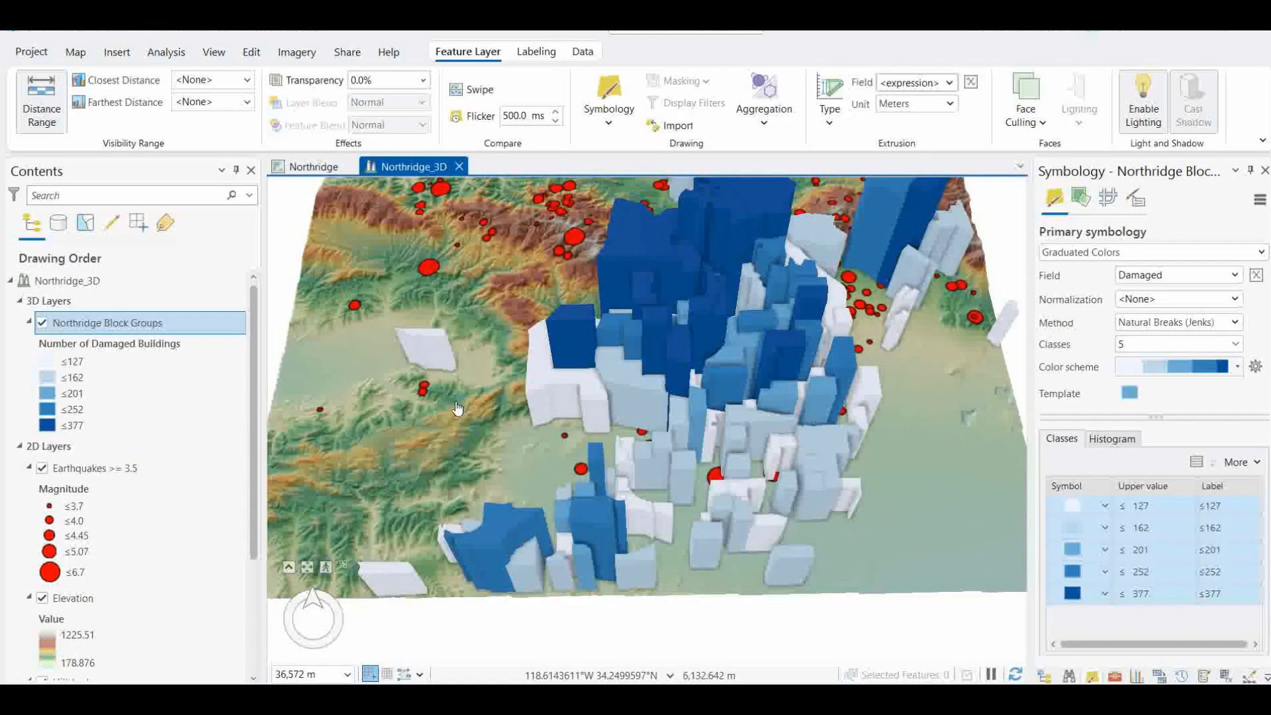
pyautogui.moveTo(838, 443); pyautogui.dragTo(833, 361, button='middle')
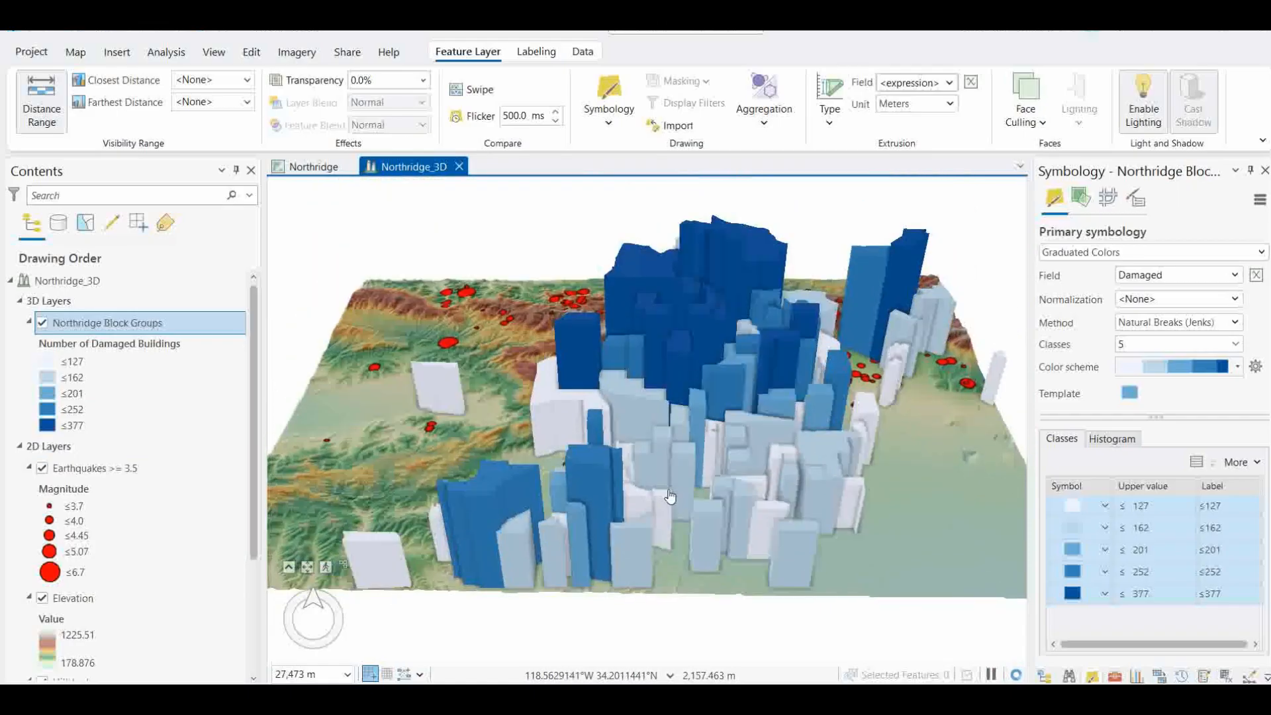
pyautogui.moveTo(682, 521); pyautogui.dragTo(722, 455)
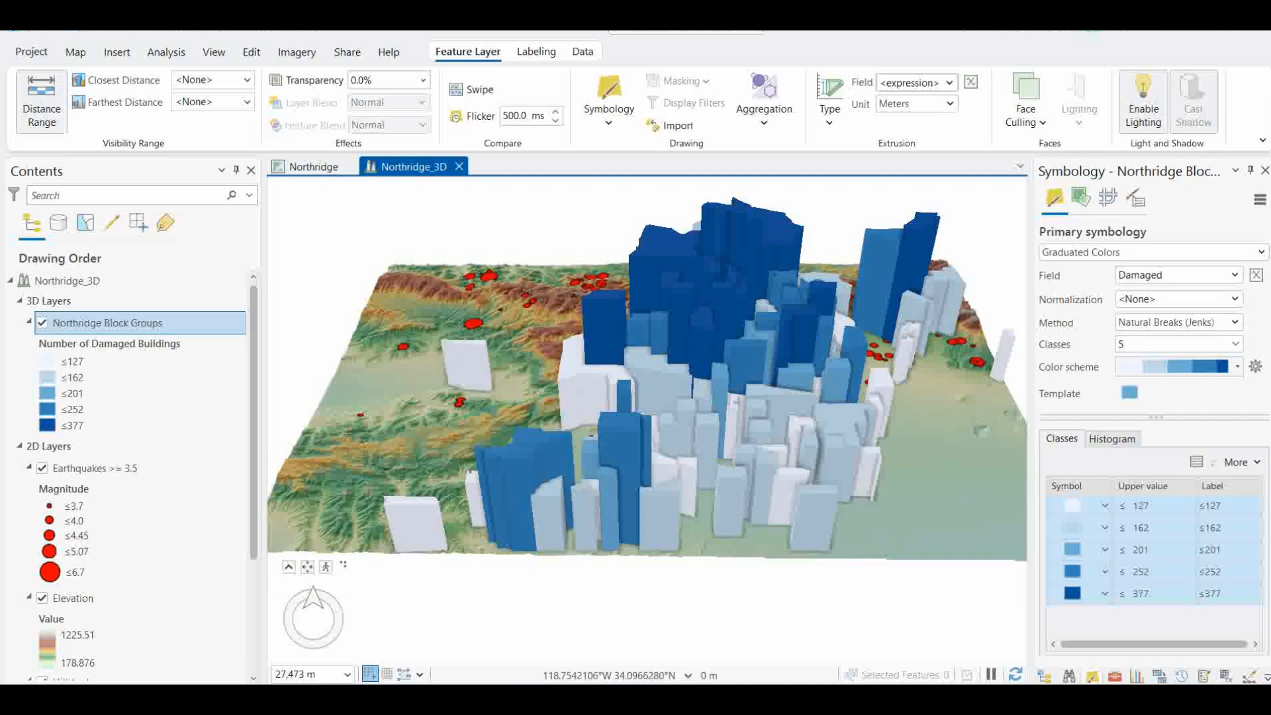
# - Move the Earthquakes >= 3.5 layer from 2D Layers to 3D Layers, above Northridge Block Groups
pyautogui.click(94, 468)
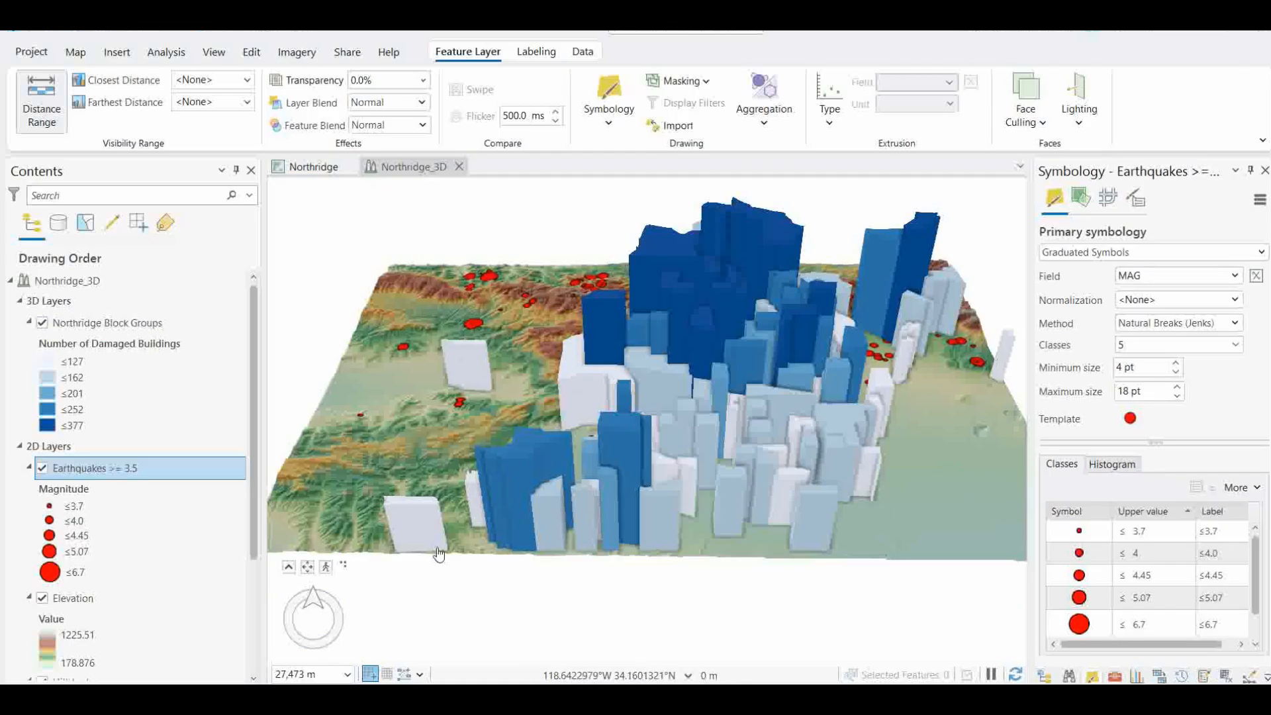
pyautogui.moveTo(61, 471); pyautogui.dragTo(74, 323)
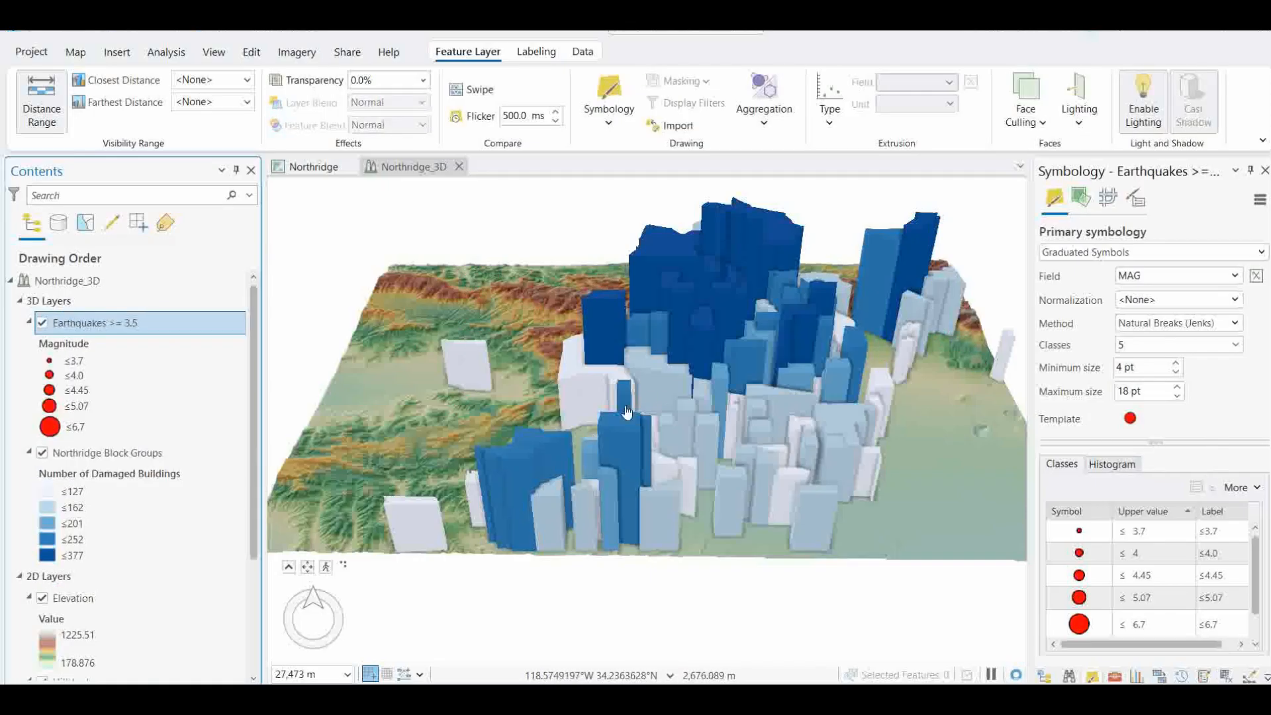
pyautogui.moveTo(506, 459); pyautogui.dragTo(507, 431, button='middle')
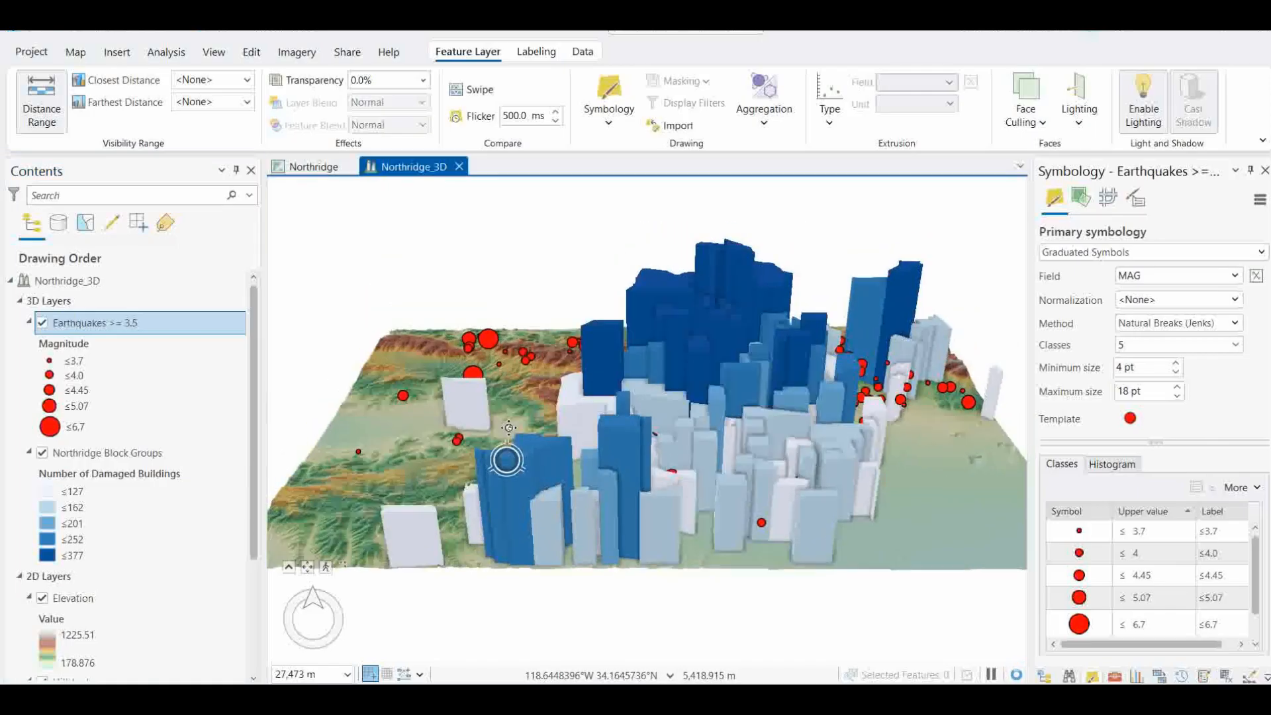
pyautogui.moveTo(480, 429); pyautogui.dragTo(539, 359)
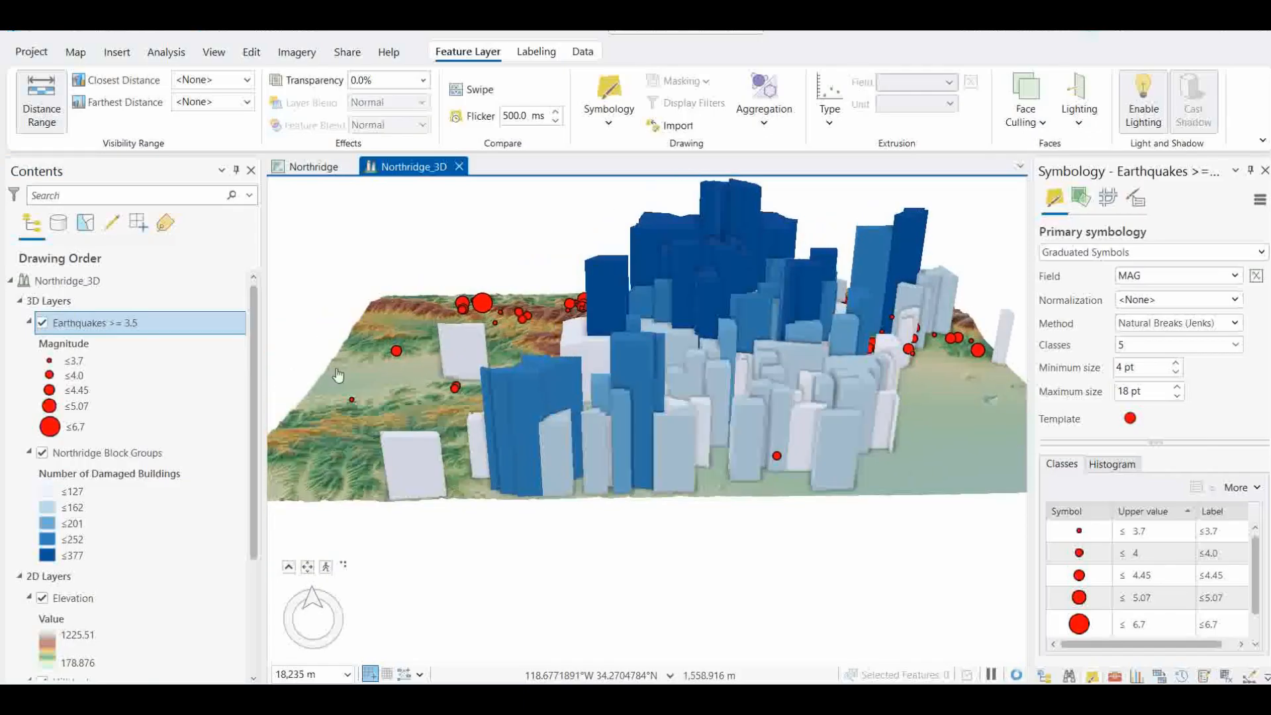
# - Review the attribute table of the Earthquakes >= 3.5 layer and close it
pyautogui.rightClick(82, 328)
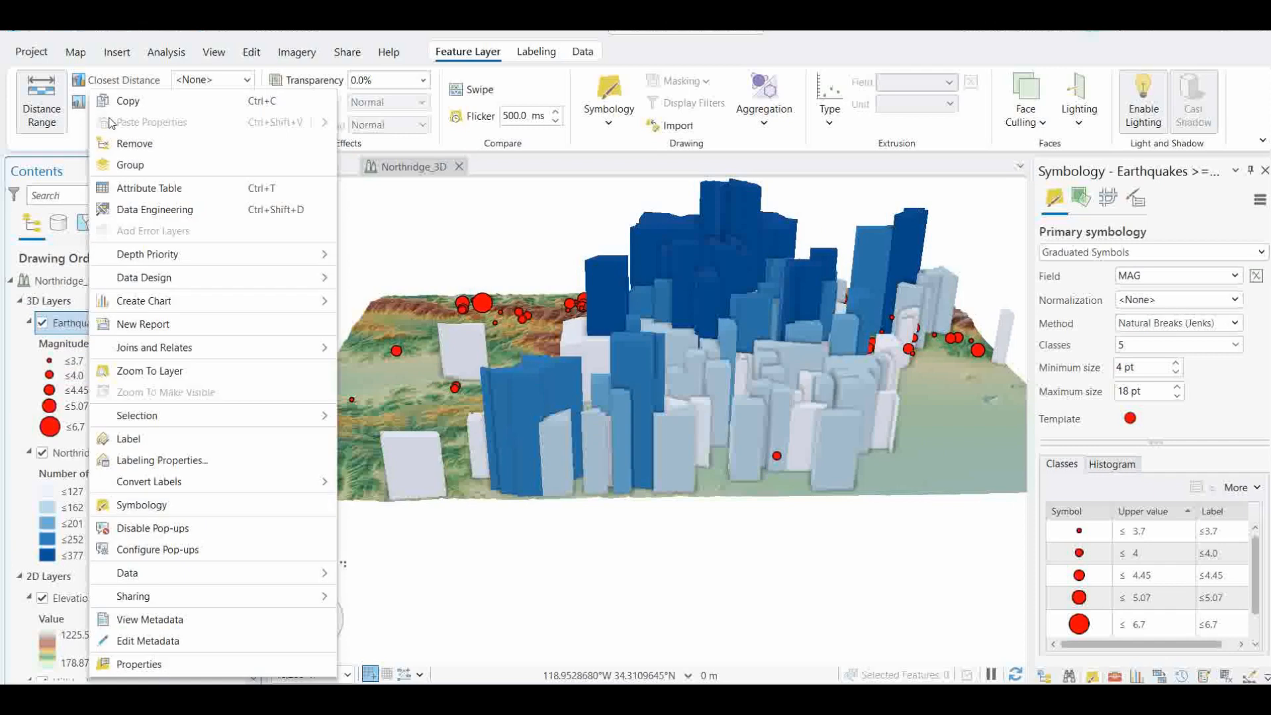
pyautogui.click(152, 188)
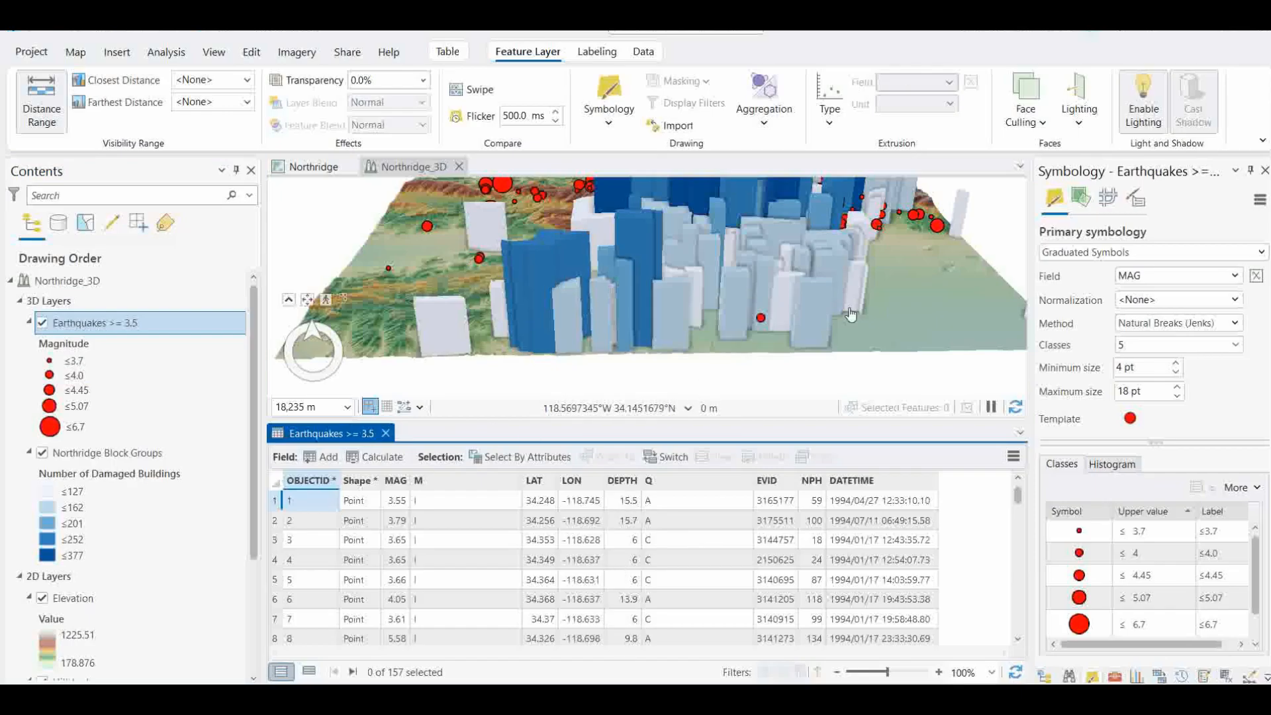
pyautogui.click(386, 432)
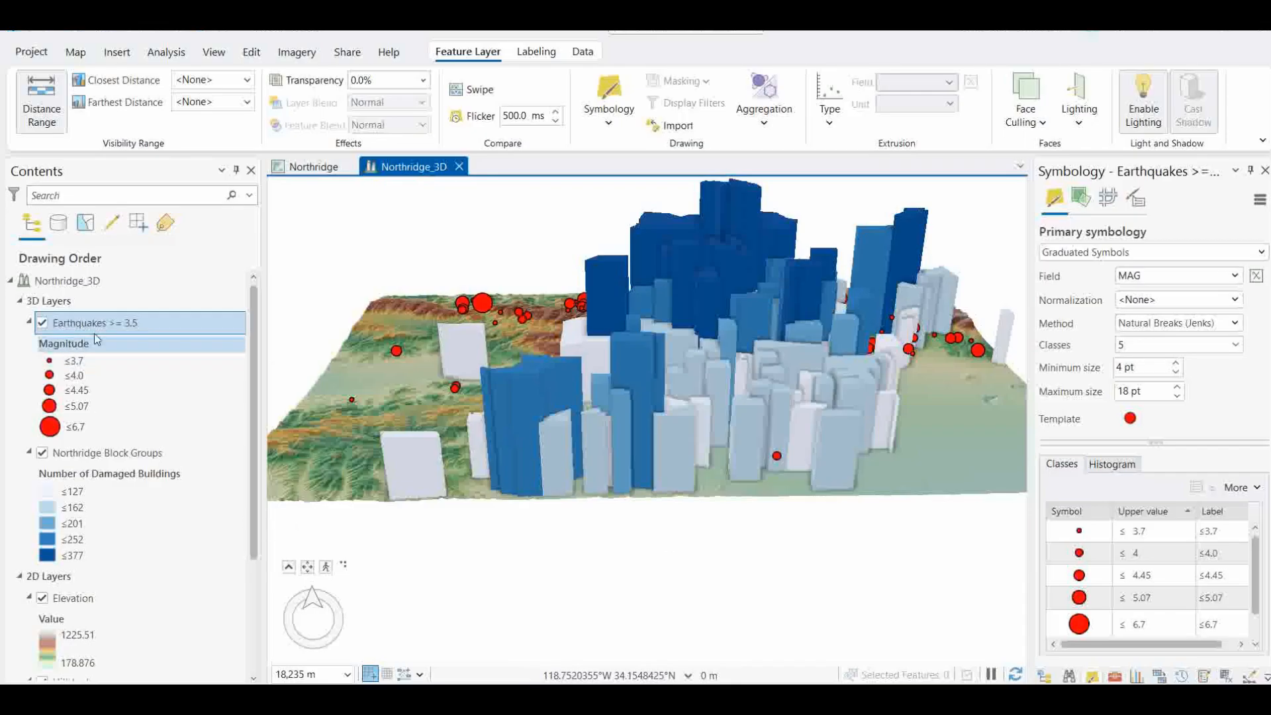
# - In the Earthquakes >= 3.5 layer's elevation properties, place features at an absolute height and set the vertical units to Kilometers
pyautogui.rightClick(121, 327)
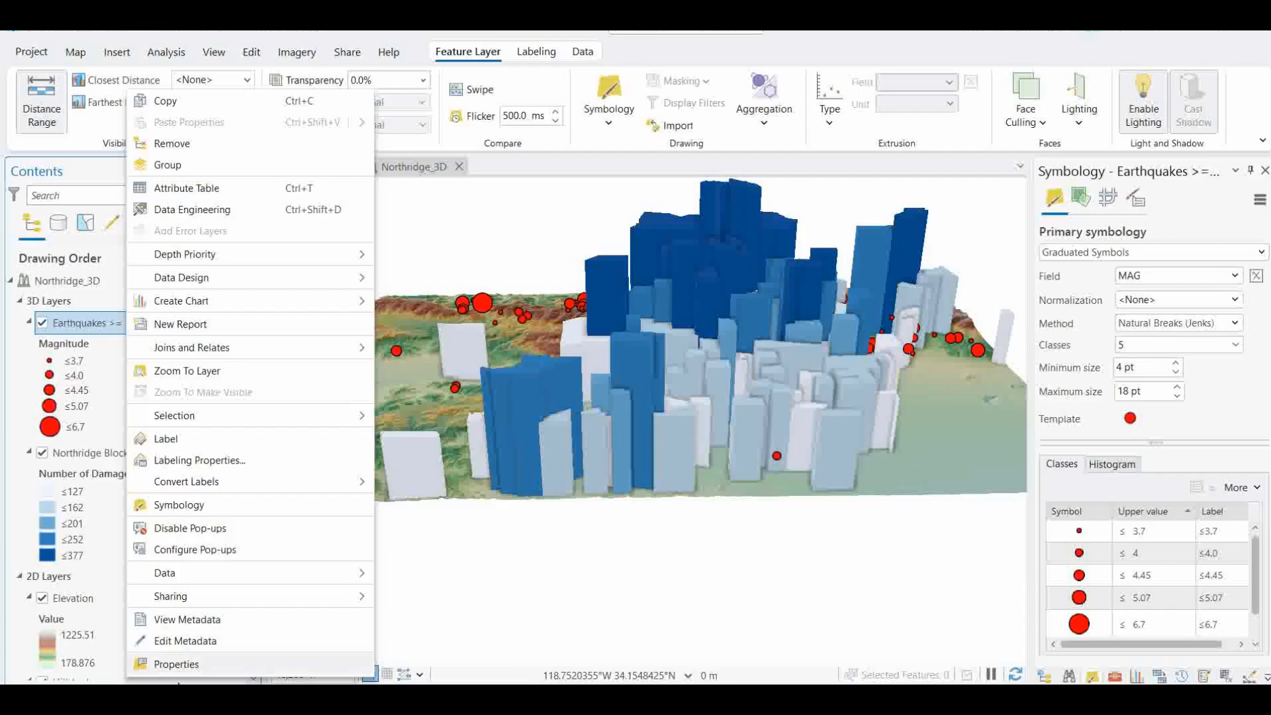
pyautogui.click(191, 689)
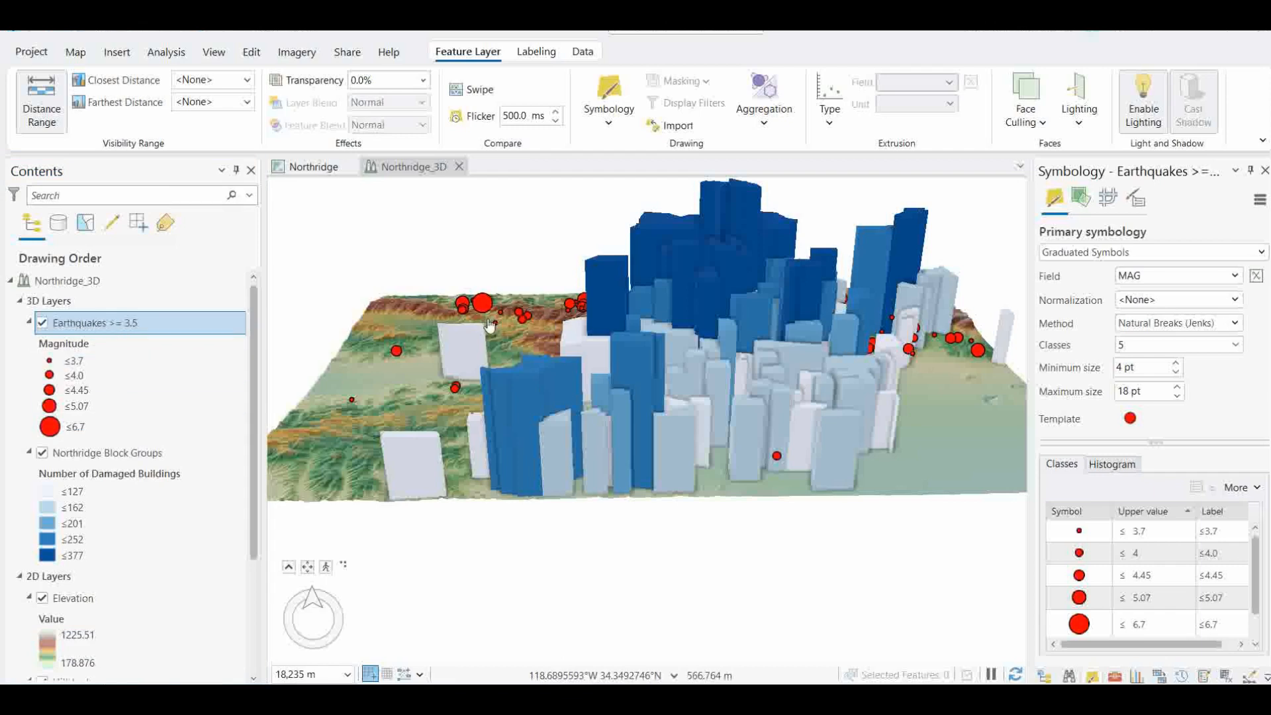
pyautogui.rightClick(106, 328)
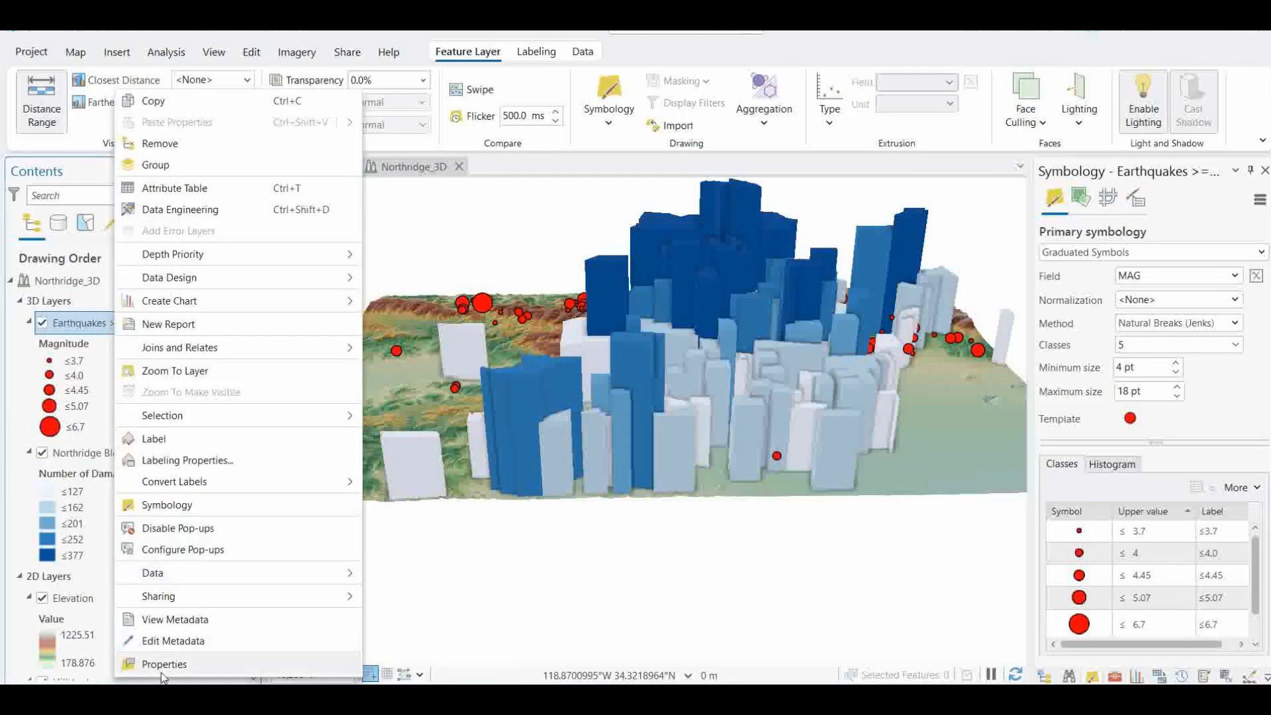
pyautogui.click(164, 664)
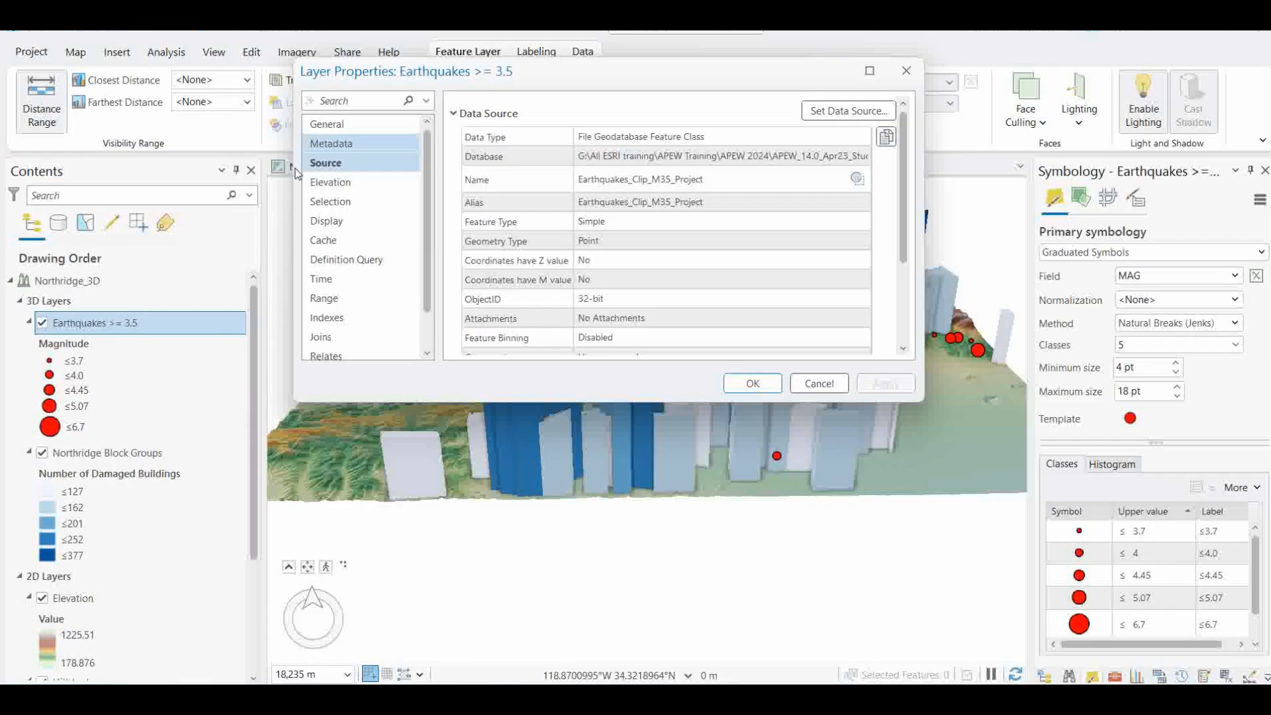
pyautogui.click(336, 183)
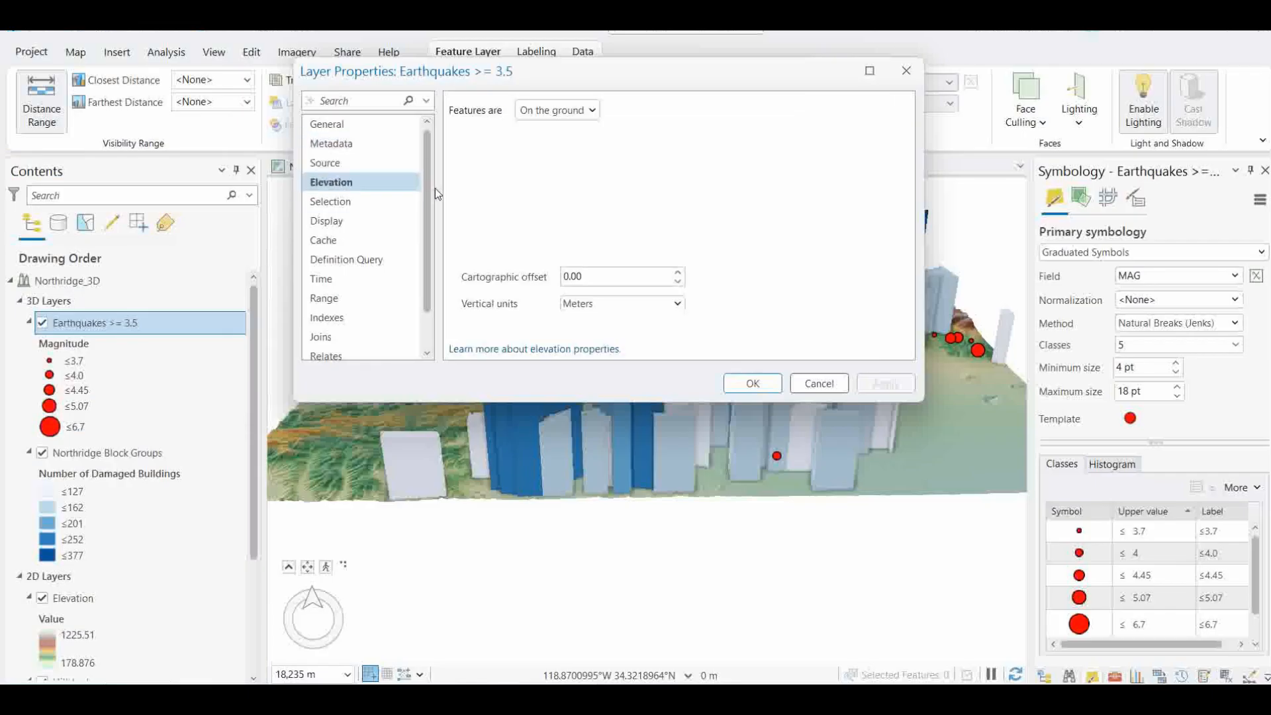
pyautogui.click(578, 114)
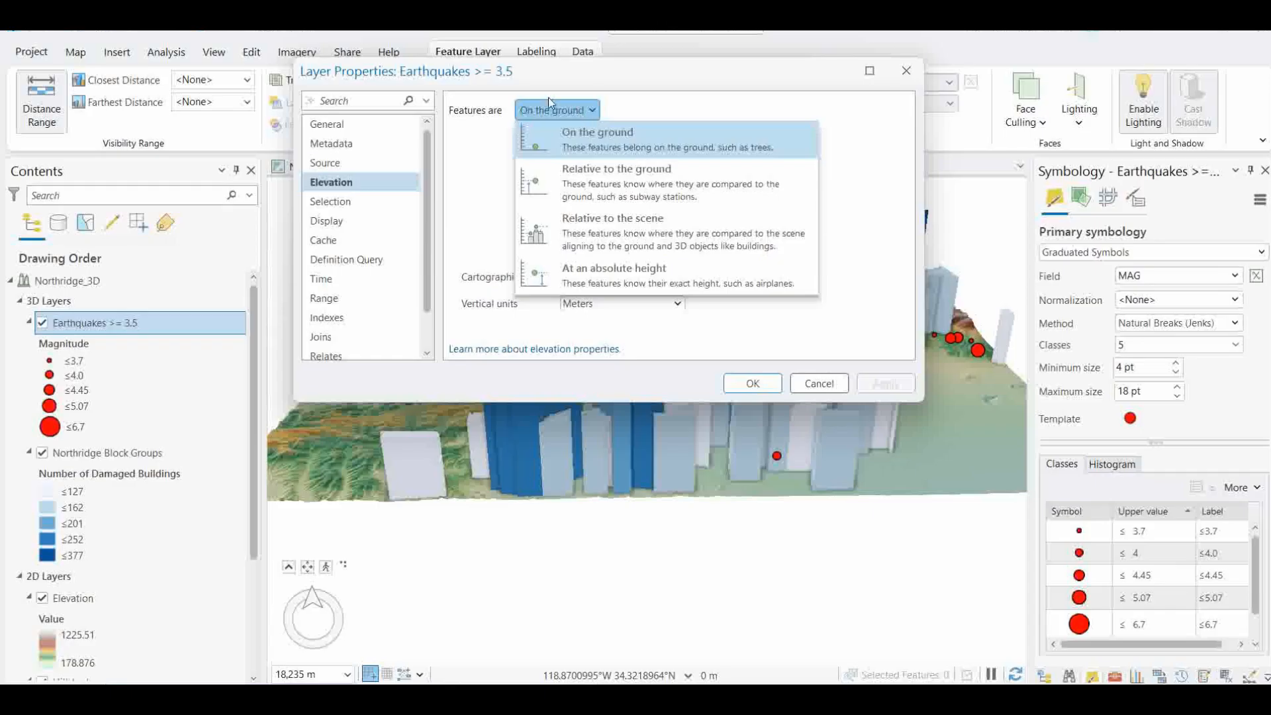
pyautogui.click(540, 71)
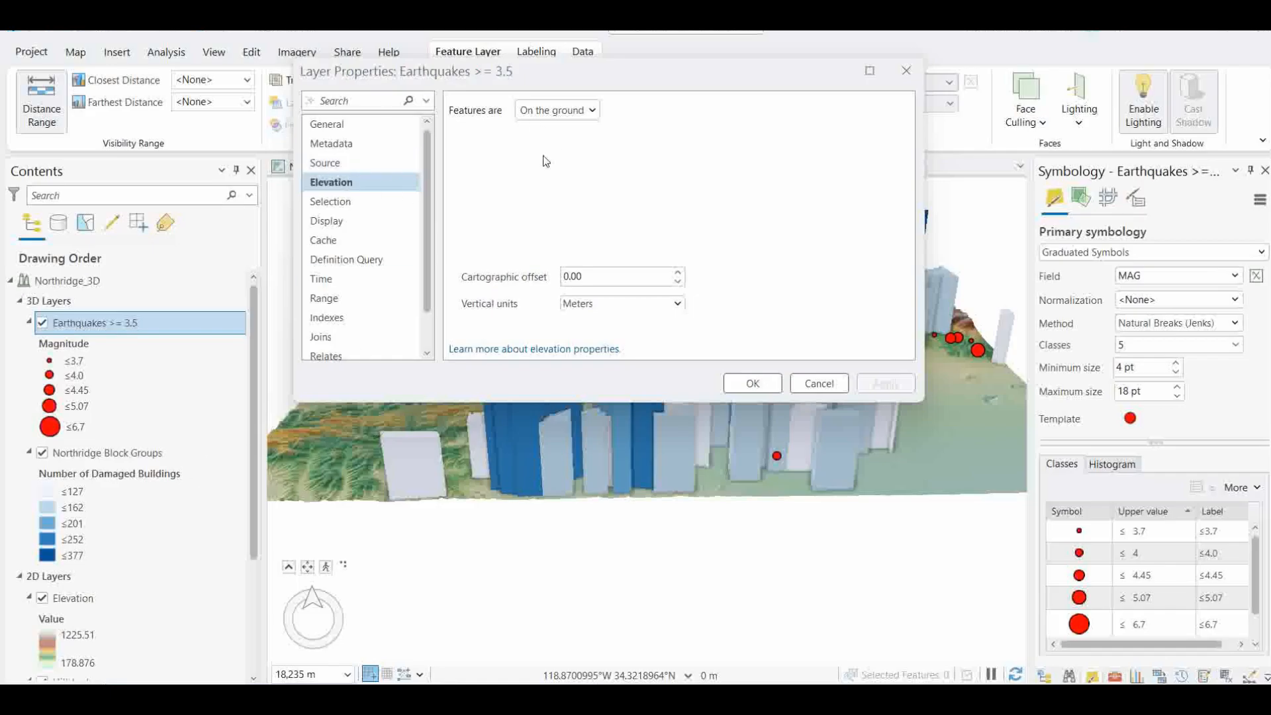
pyautogui.click(567, 111)
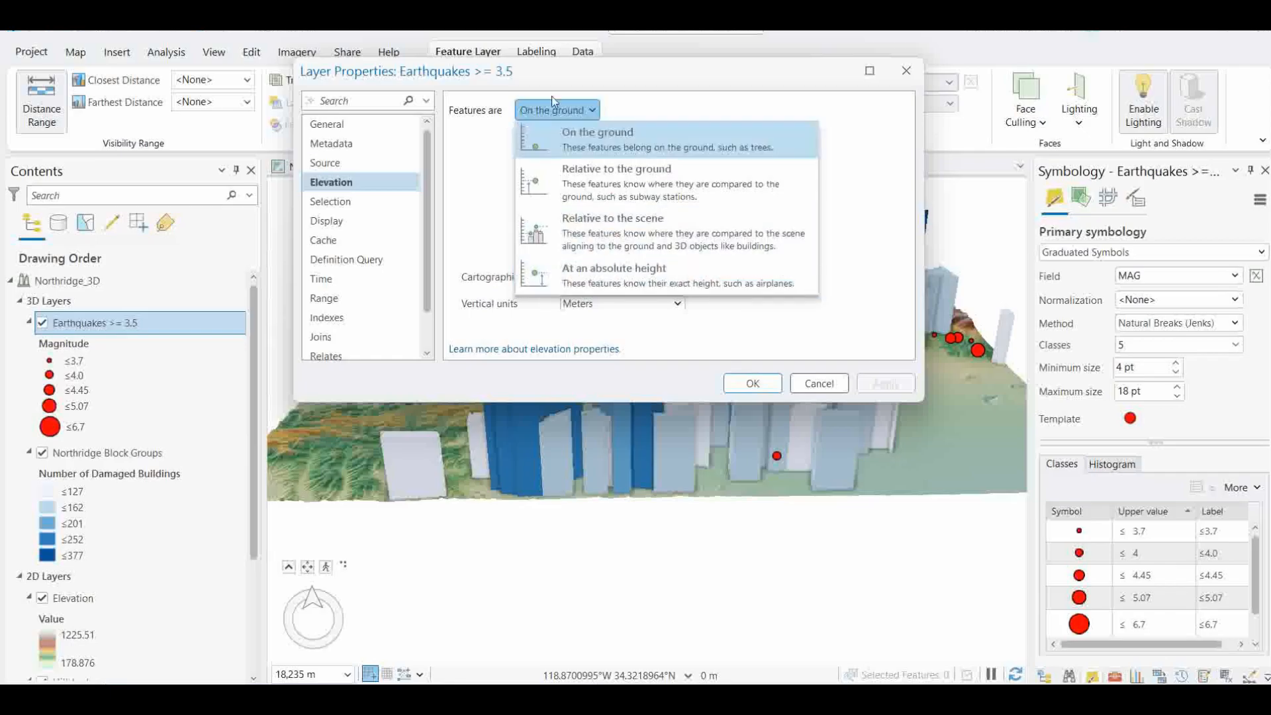
pyautogui.click(634, 269)
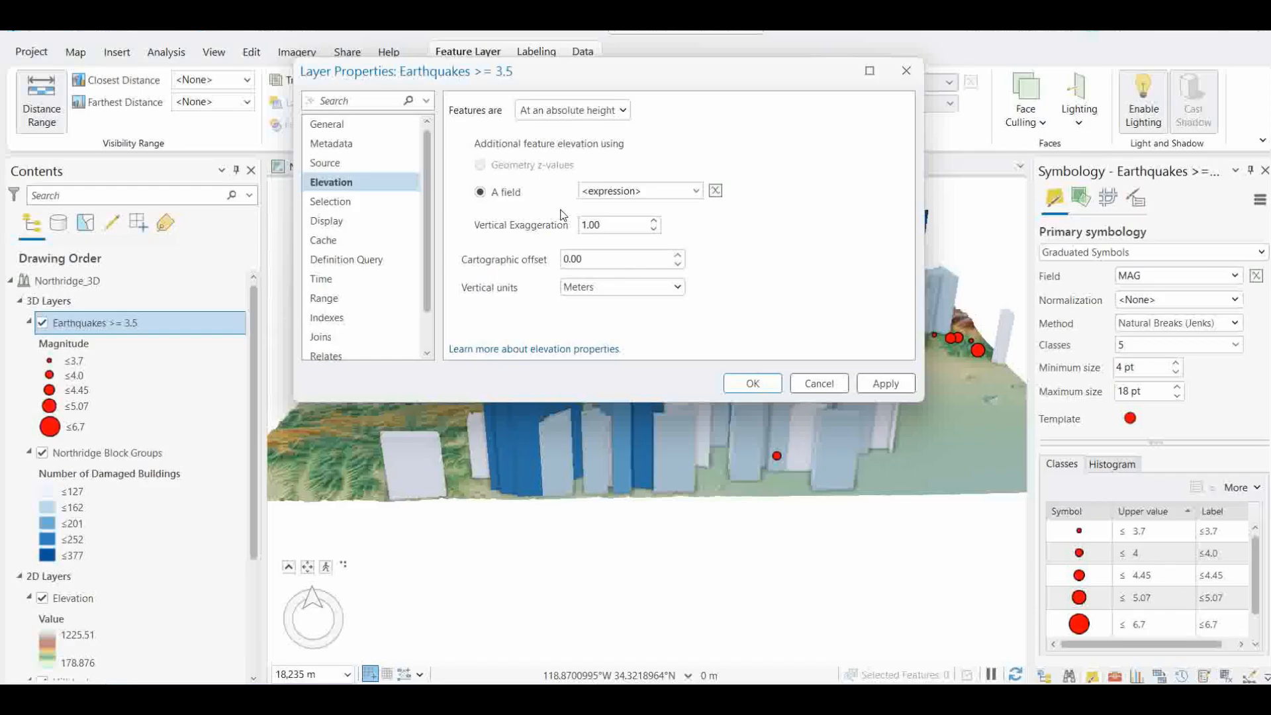
pyautogui.click(676, 295)
pyautogui.click(597, 372)
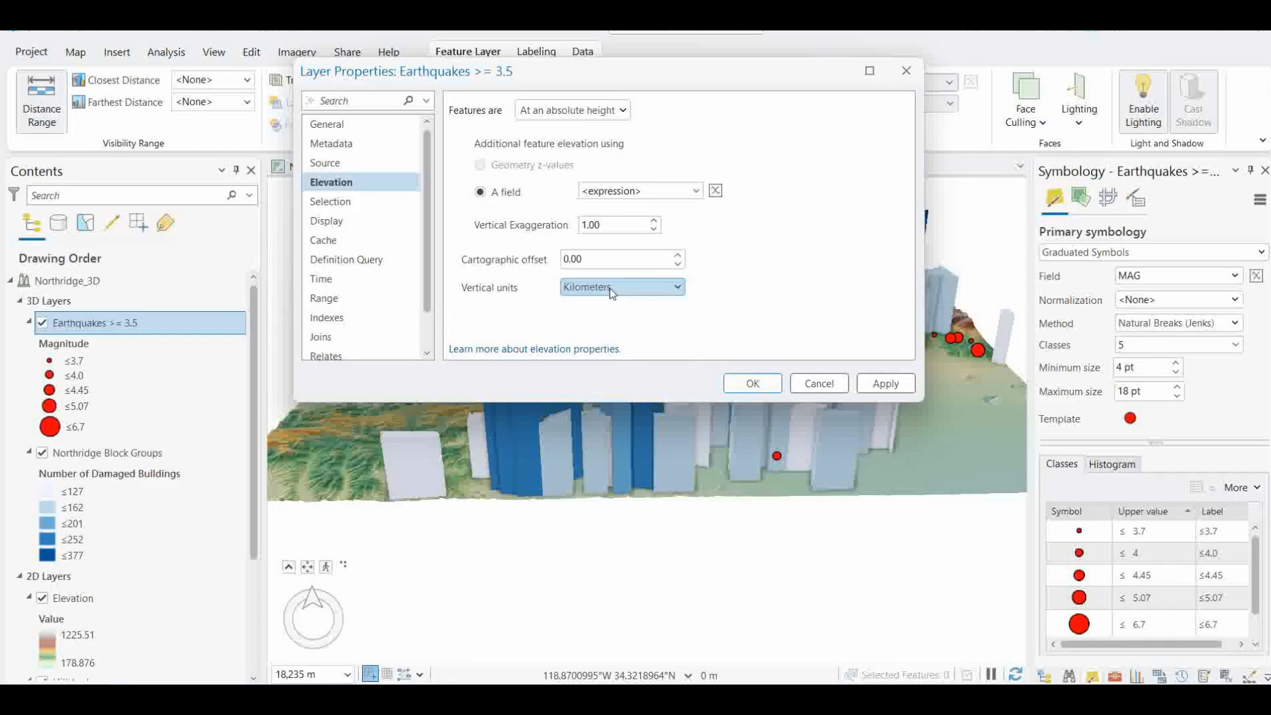
# - Define the Earthquakes >= 3.5 elevation with an Arcade expression that negates the DEPTH field, and apply the layer properties
pyautogui.click(715, 192)
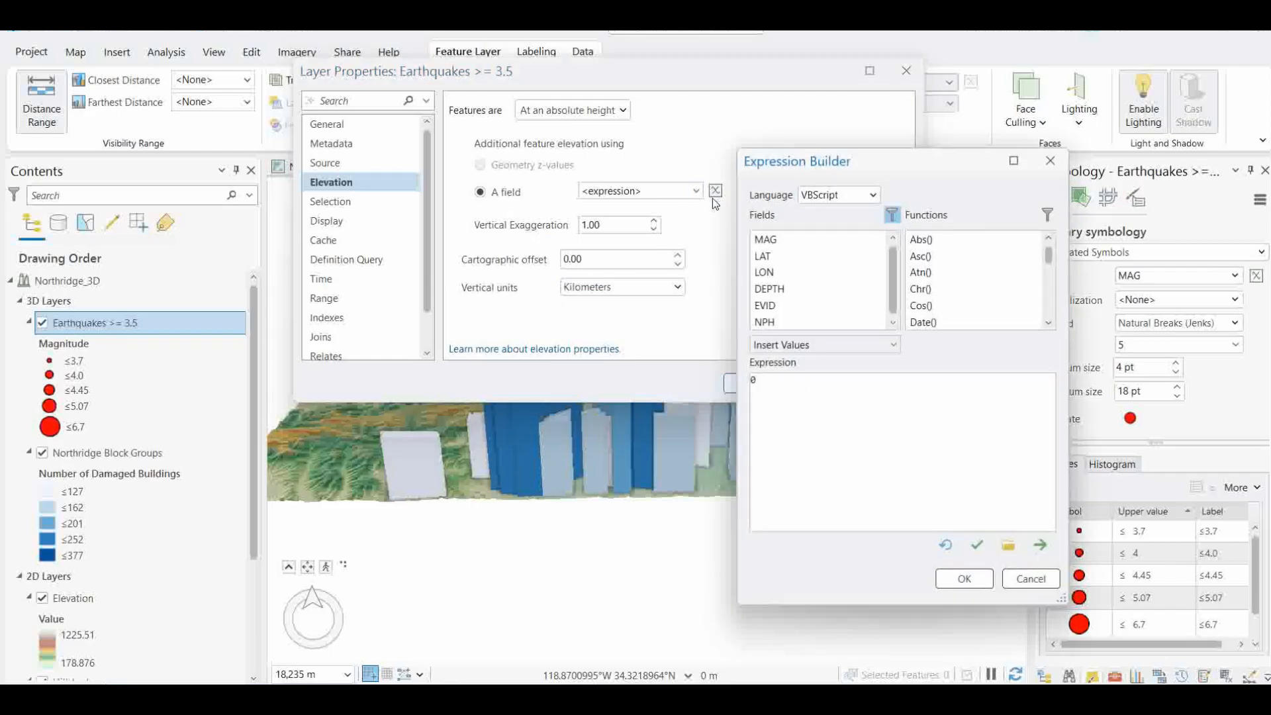
pyautogui.click(854, 195)
pyautogui.click(826, 213)
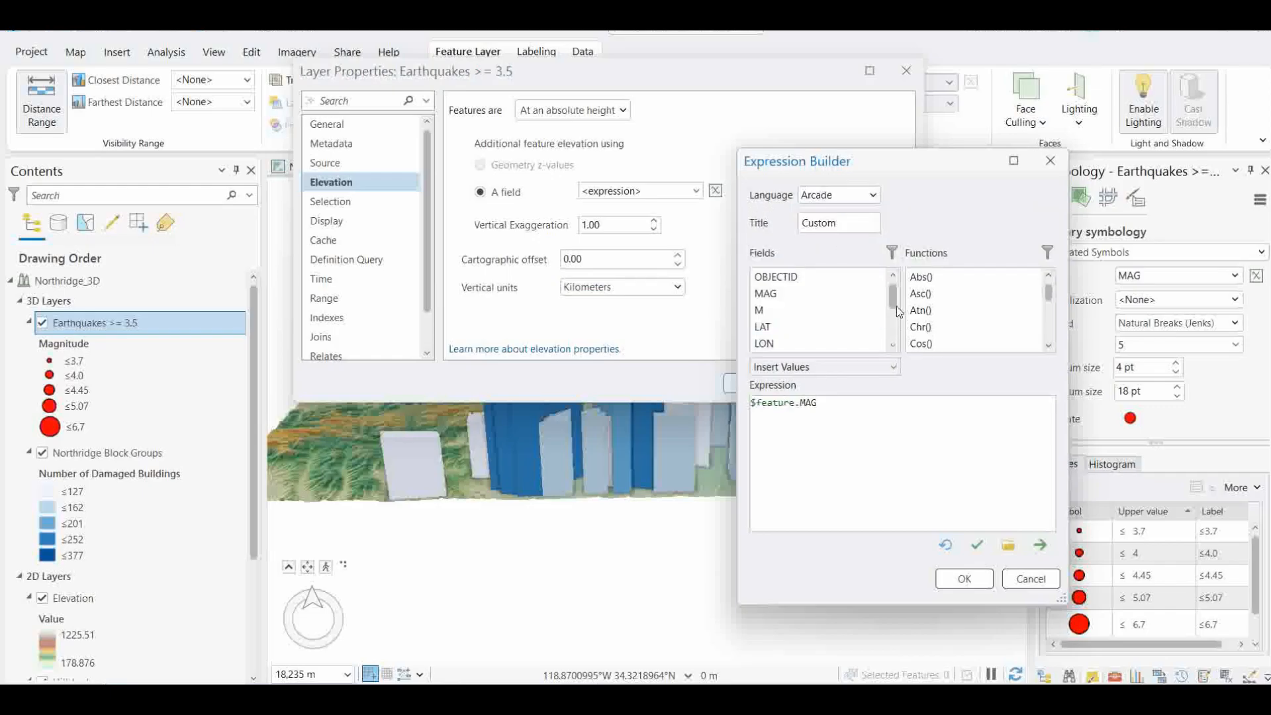
pyautogui.moveTo(826, 406); pyautogui.dragTo(675, 414)
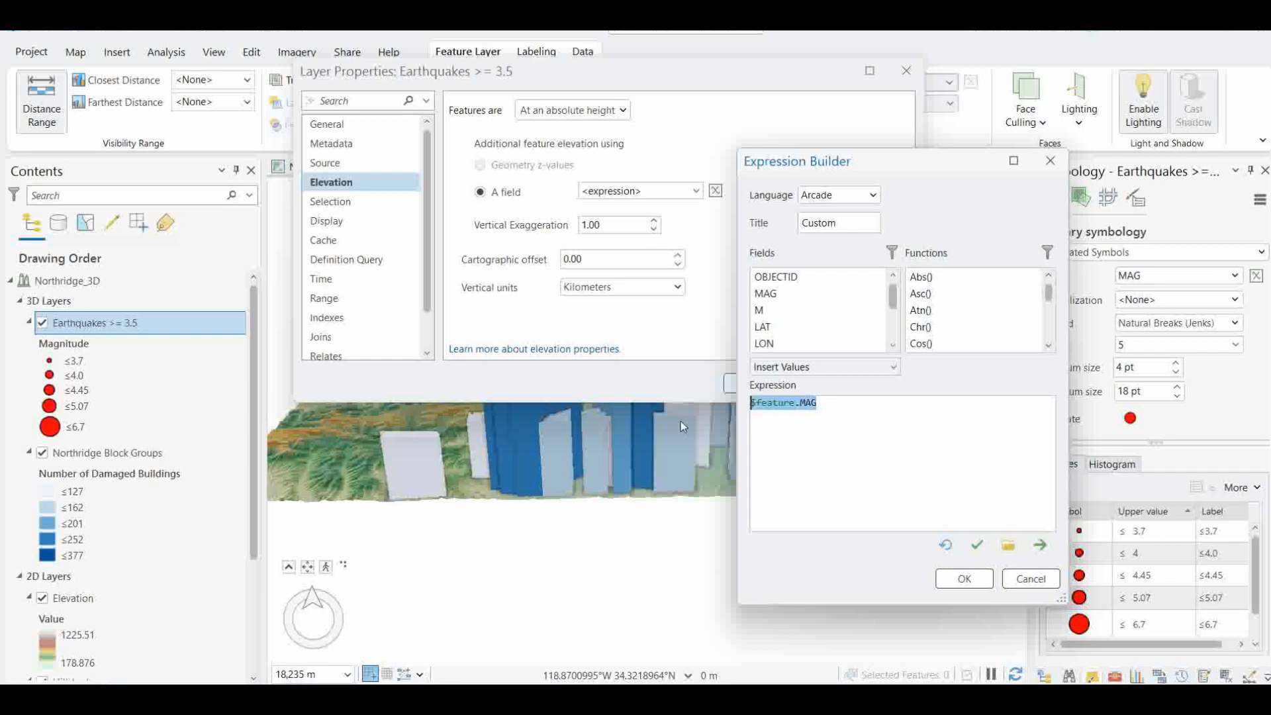
pyautogui.press('Delete')
pyautogui.scroll(-2, 898, 348)
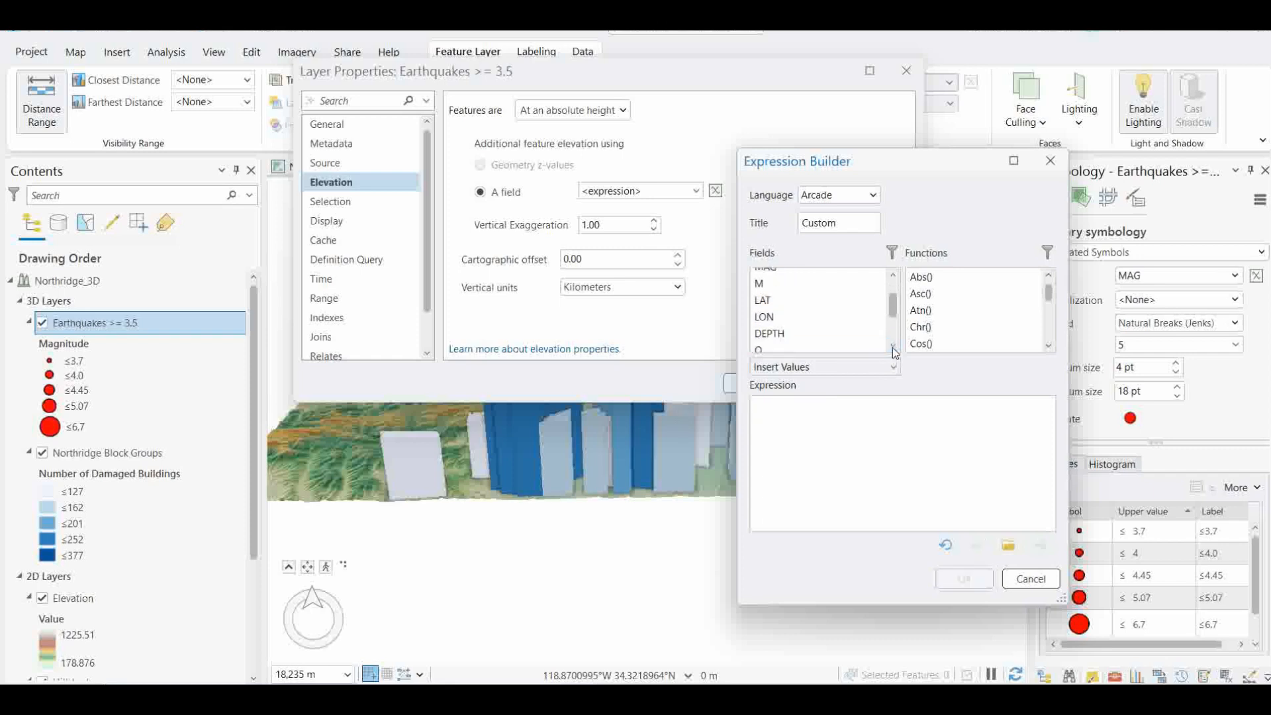
pyautogui.doubleClick(772, 320)
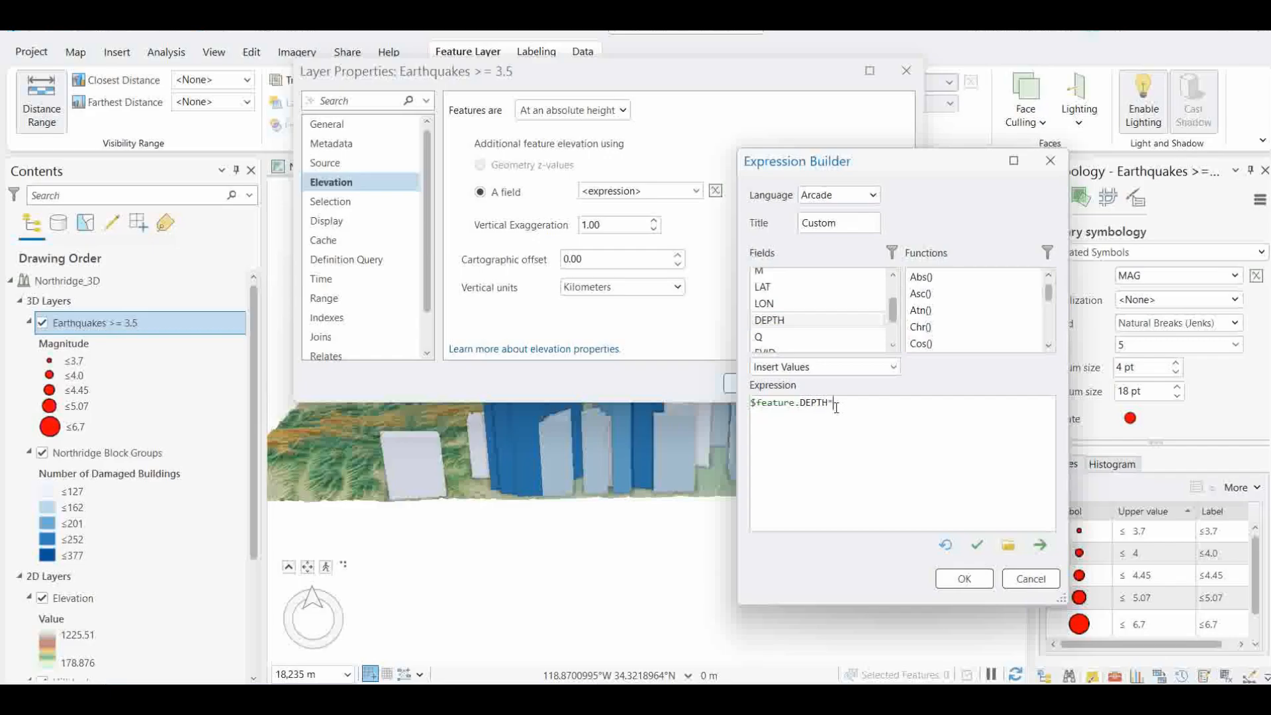
pyautogui.write('* 1')
pyautogui.click(970, 578)
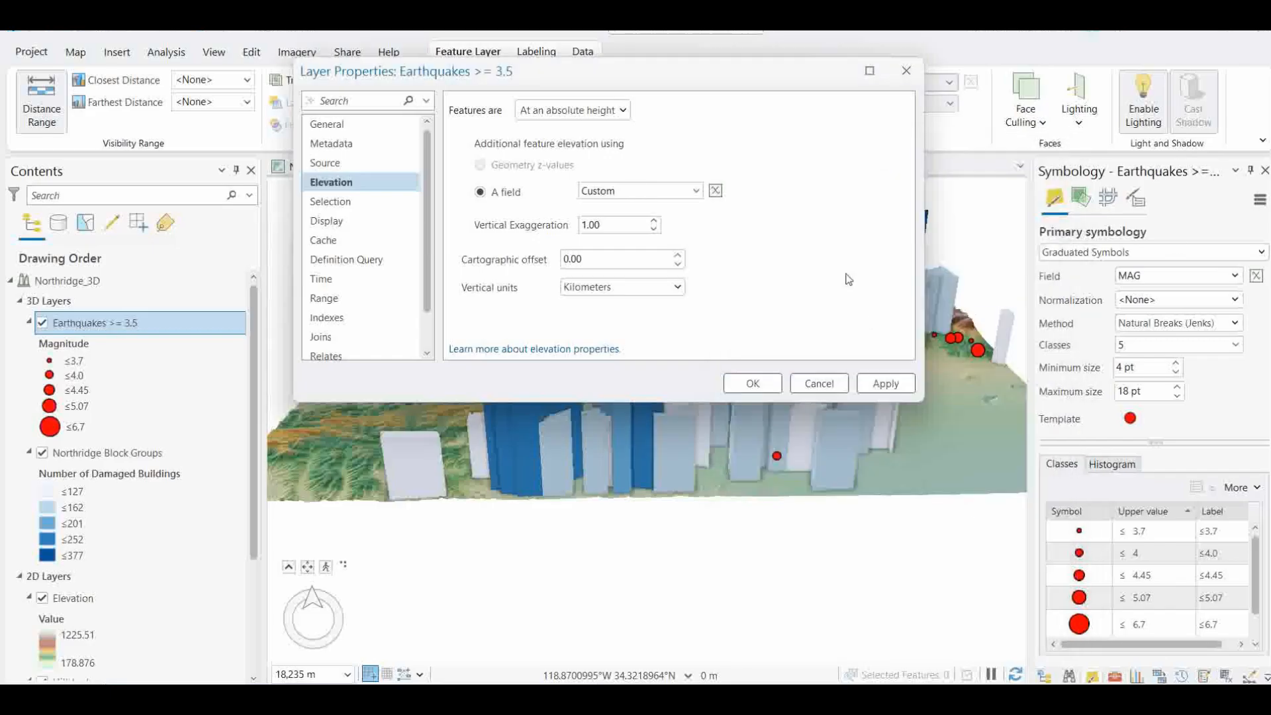
pyautogui.click(885, 385)
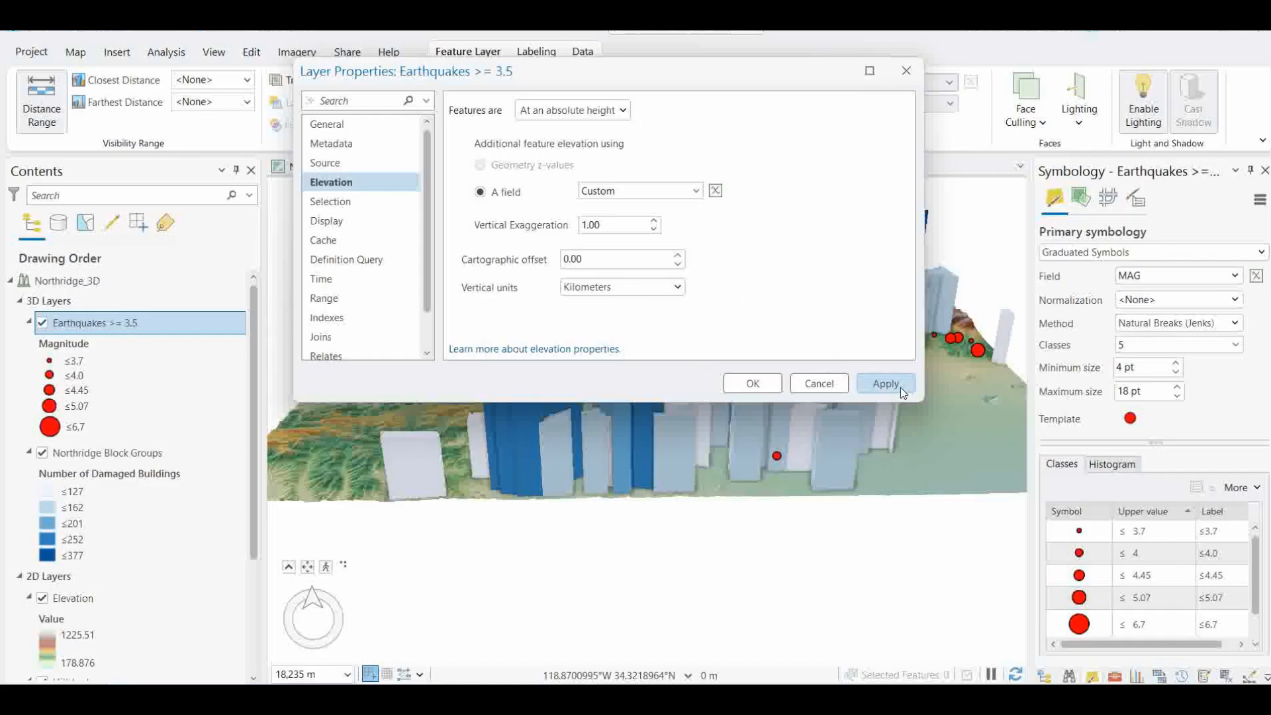
pyautogui.click(752, 384)
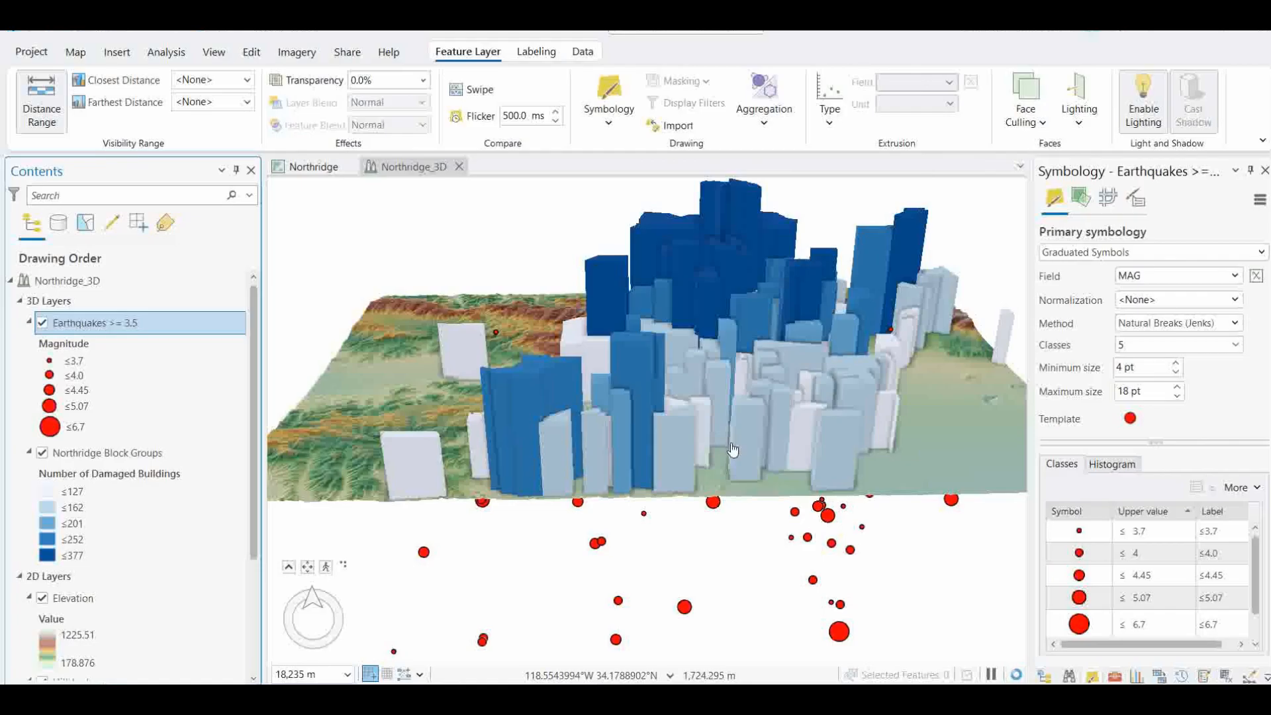
# - Dock the Northridge_3D scene on the right side of the Northridge map and make the map the active view
pyautogui.scroll(4, 728, 437)
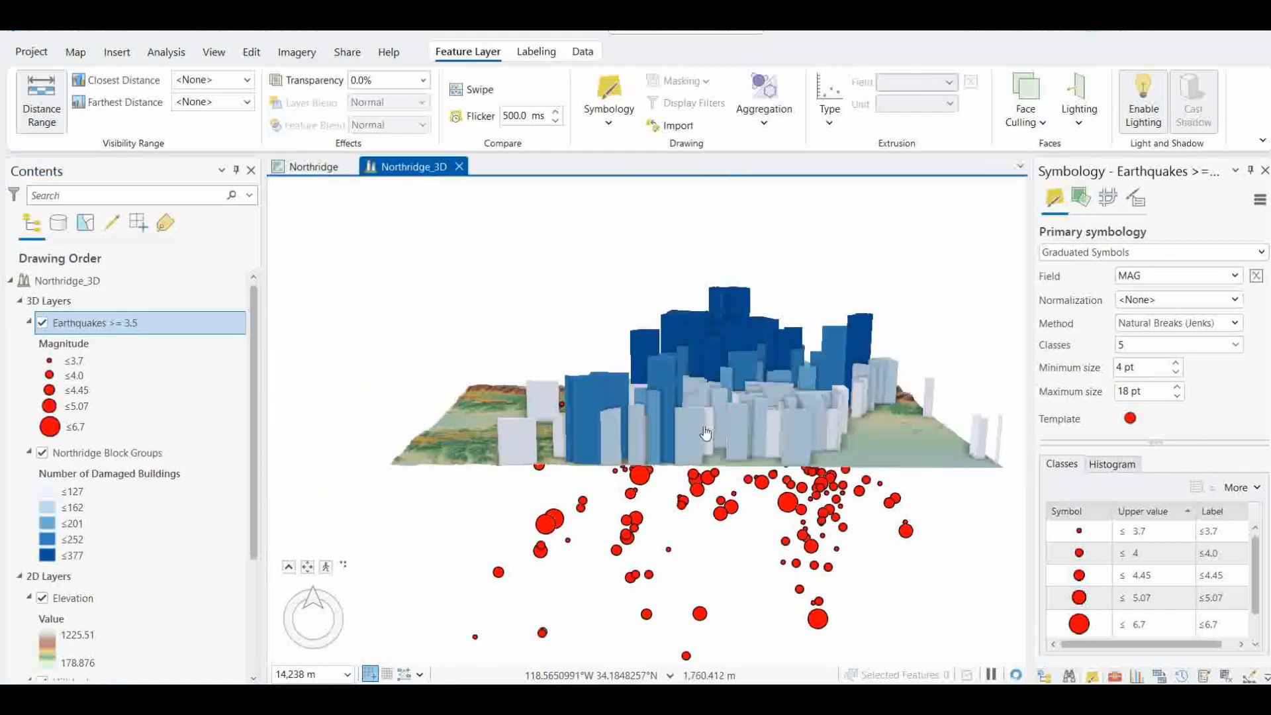
pyautogui.scroll(-2, 711, 417)
pyautogui.scroll(3, 703, 417)
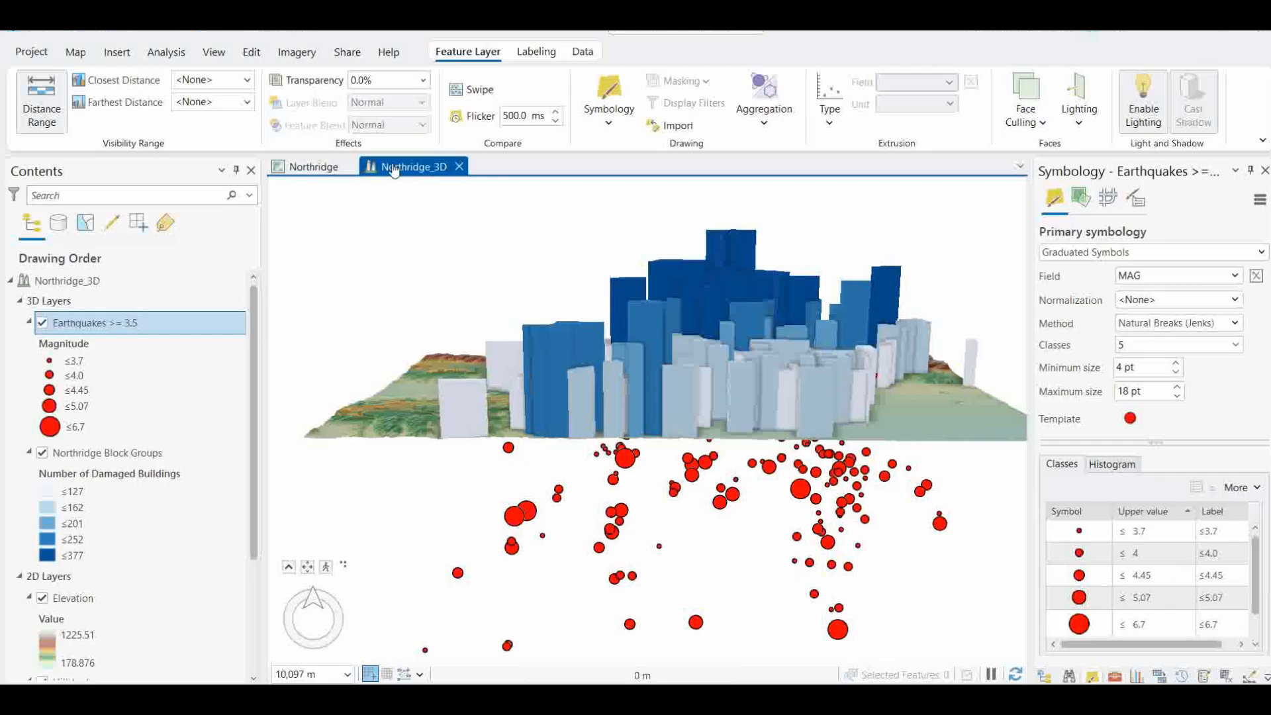
pyautogui.moveTo(399, 167); pyautogui.dragTo(689, 429)
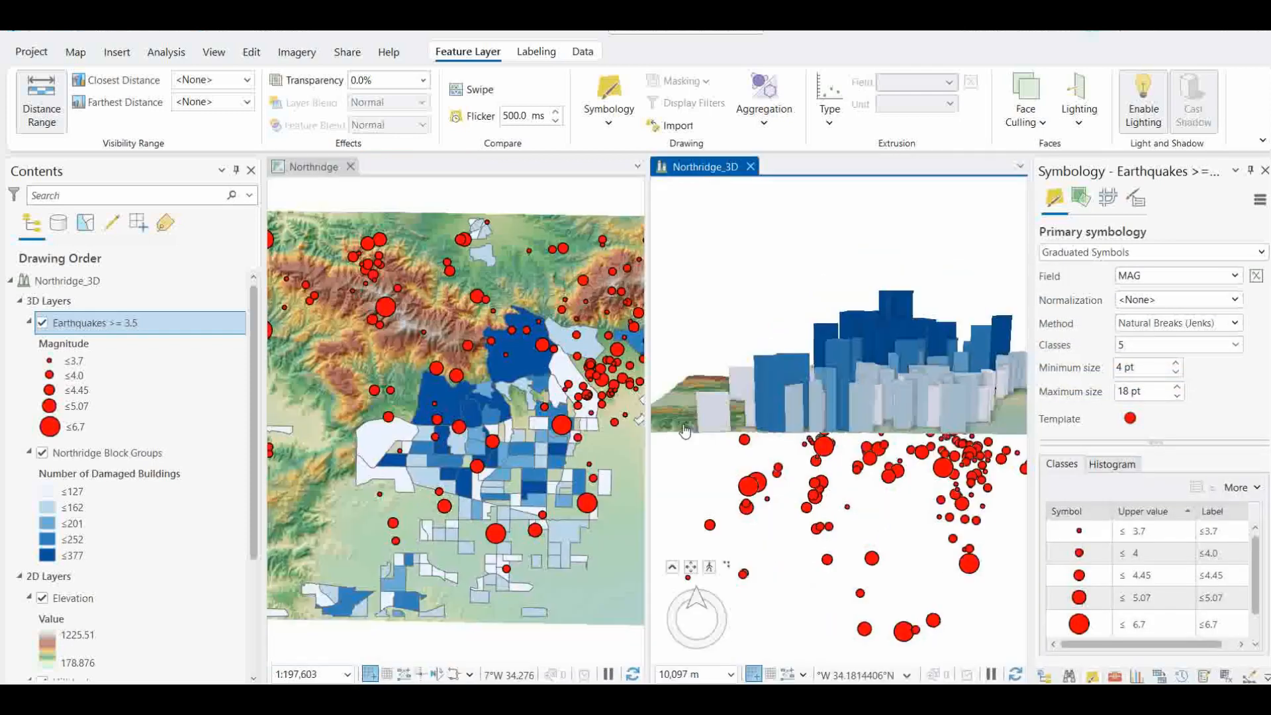
pyautogui.click(511, 416)
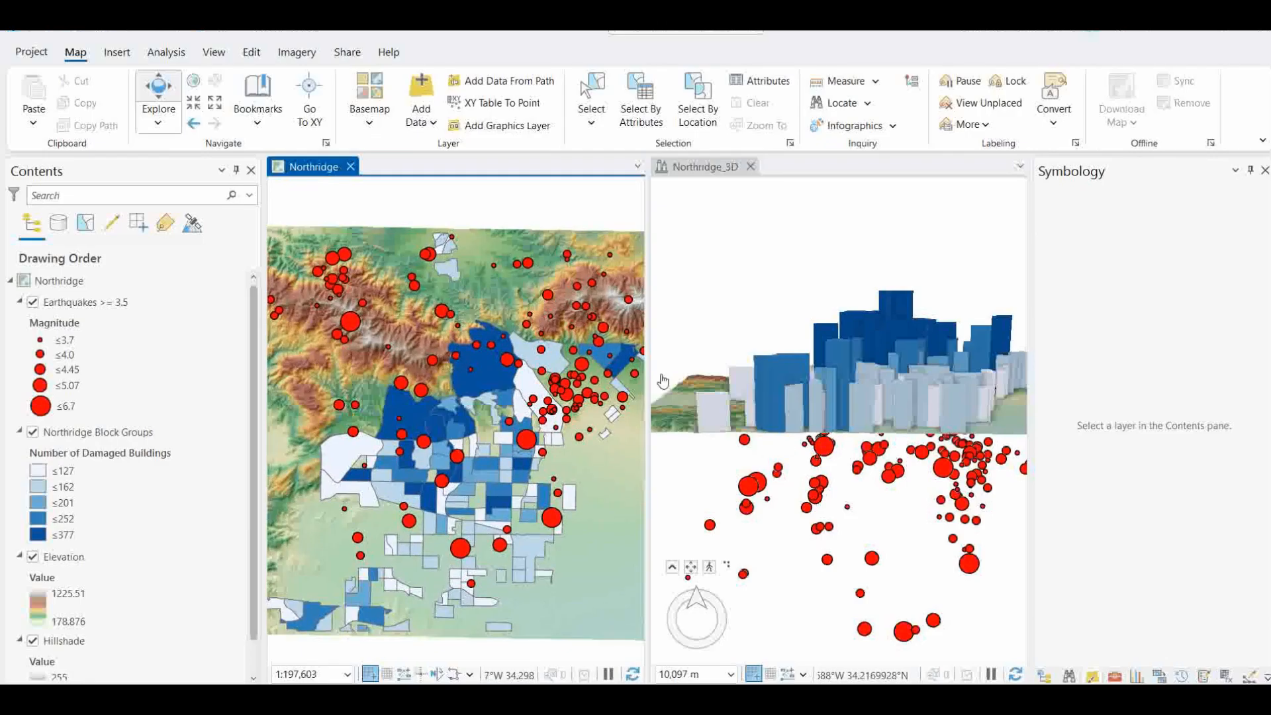
# - Link the Northridge map and Northridge_3D scene views by center and scale
pyautogui.click(213, 53)
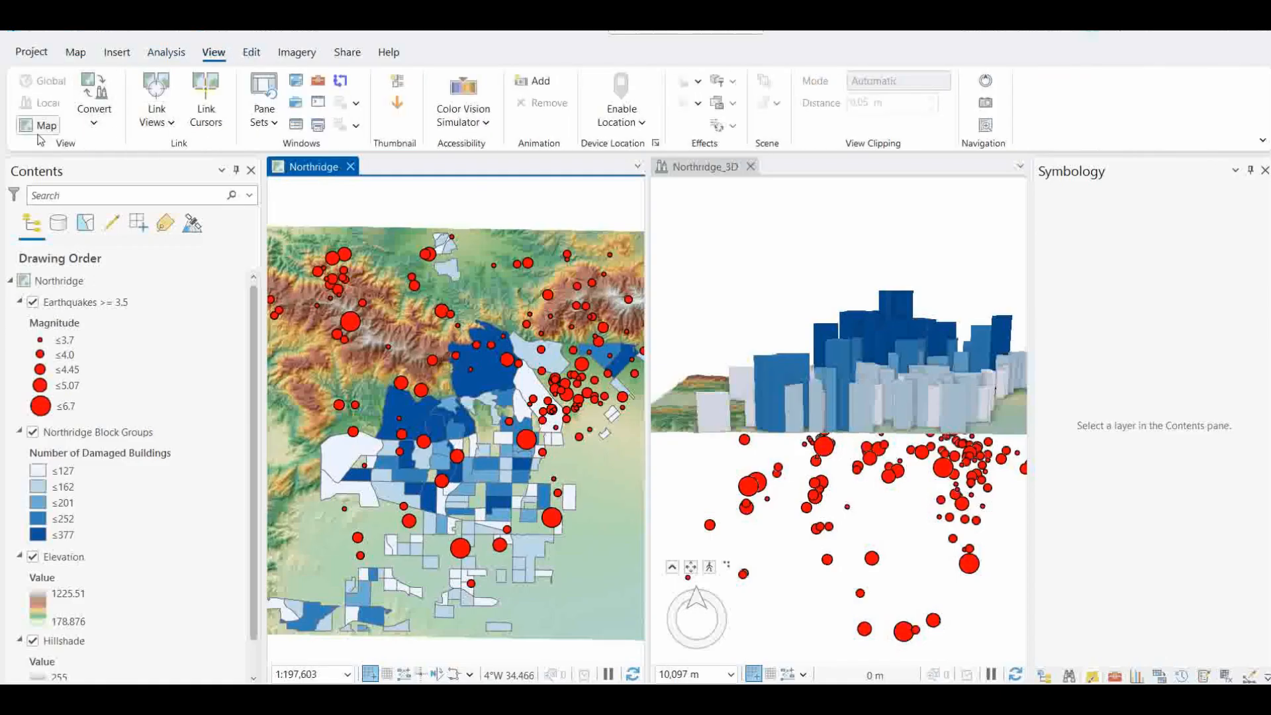
pyautogui.click(172, 124)
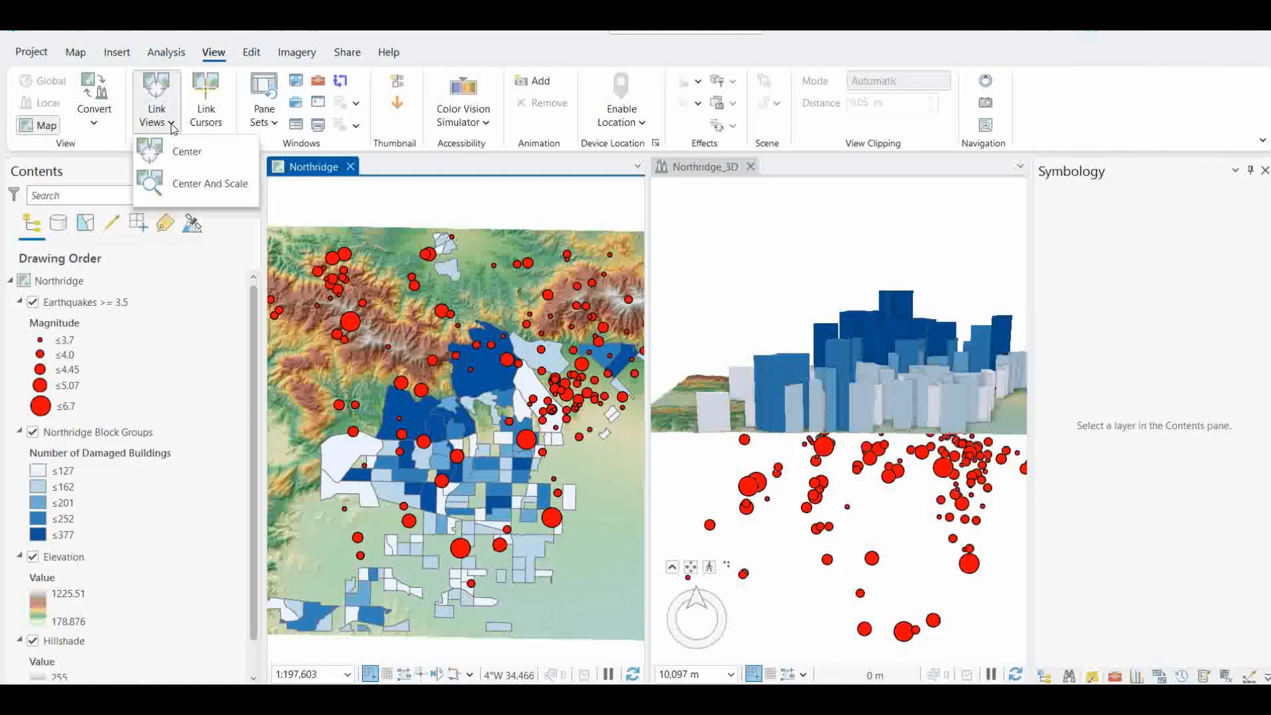
pyautogui.click(199, 183)
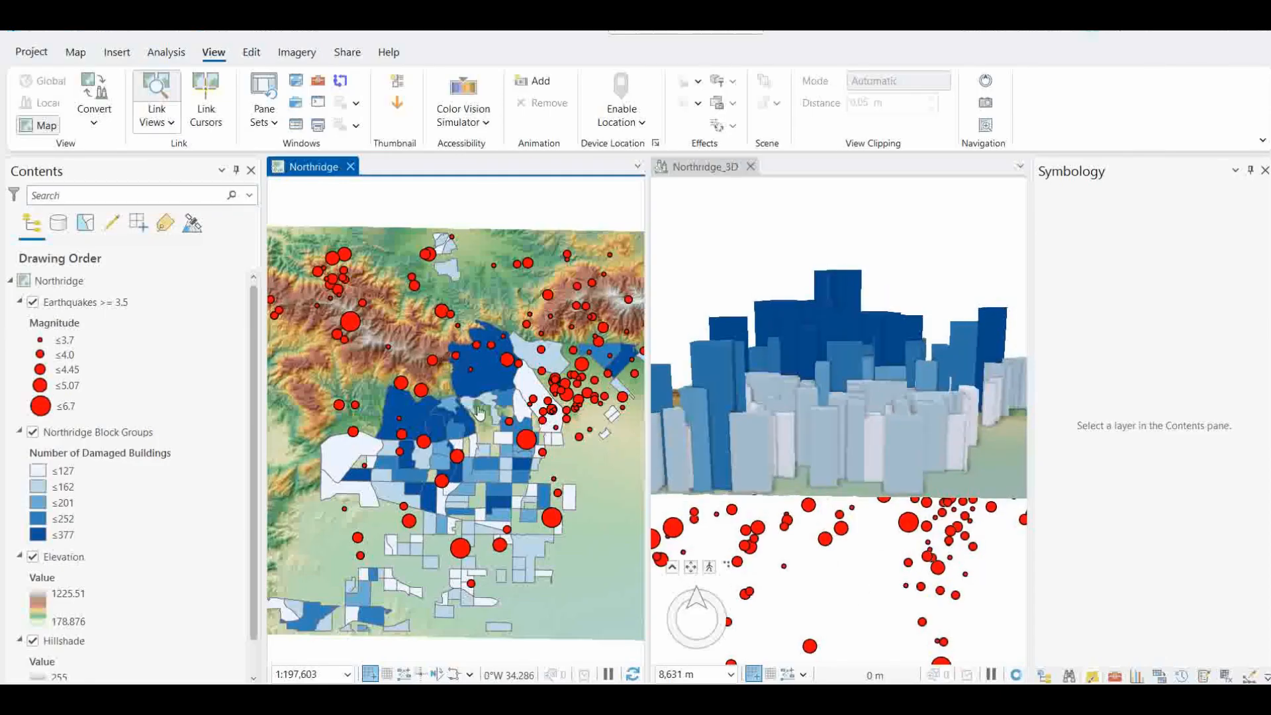
# - Compare the earthquakes and damaged block groups in the linked map and scene at several scales and locations
pyautogui.scroll(-2, 424, 449)
pyautogui.moveTo(418, 447); pyautogui.dragTo(478, 399)
pyautogui.scroll(2, 478, 399)
pyautogui.moveTo(440, 362); pyautogui.dragTo(289, 289)
pyautogui.scroll(2, 288, 289)
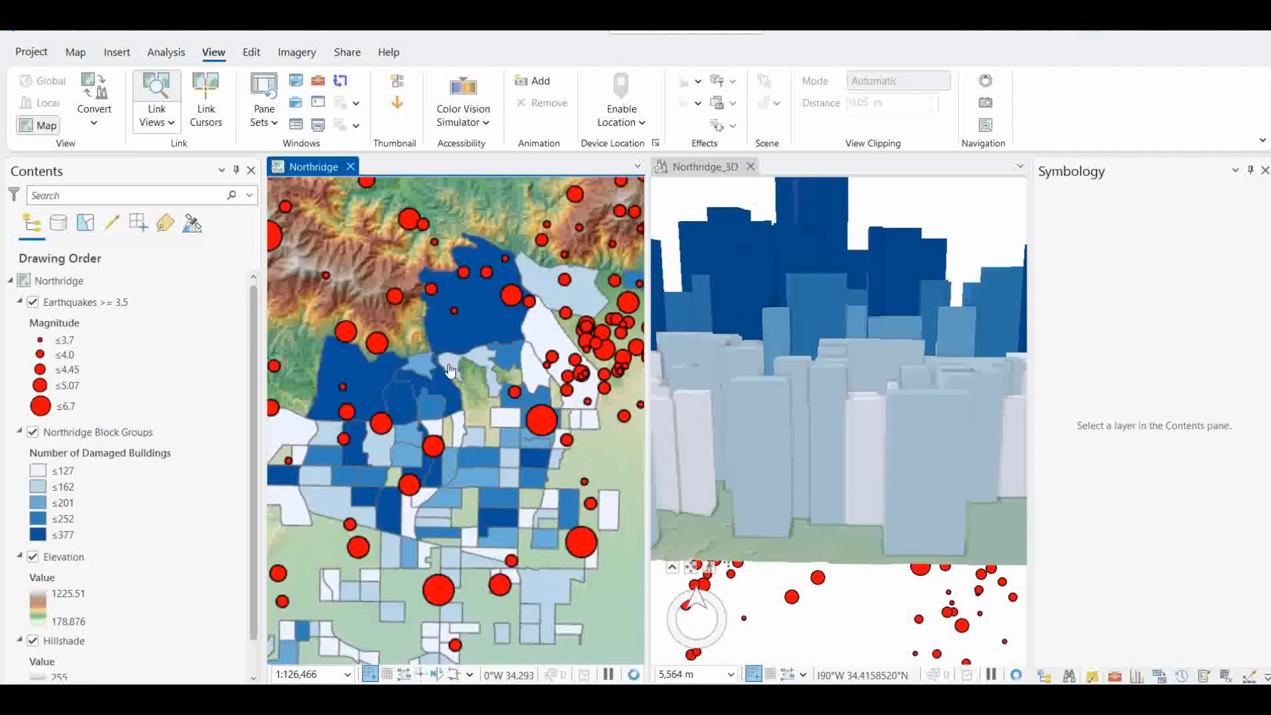
pyautogui.moveTo(493, 314); pyautogui.dragTo(553, 376)
pyautogui.scroll(-2, 554, 376)
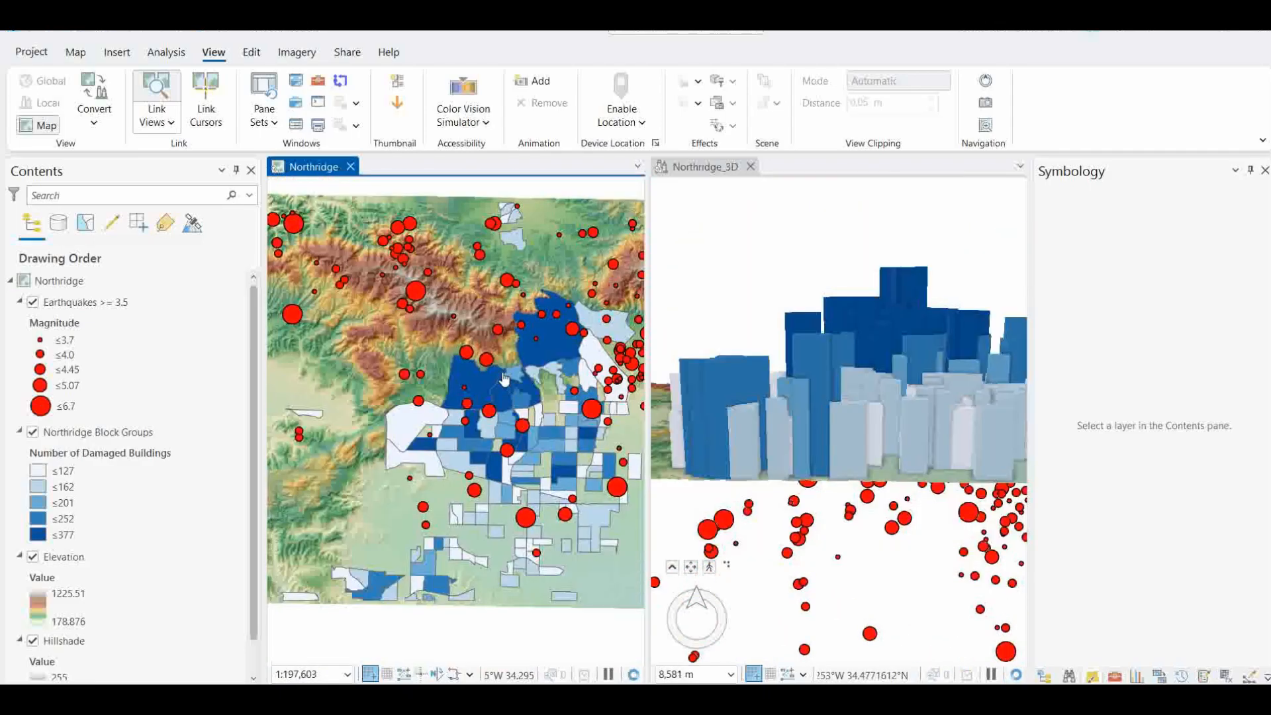
pyautogui.moveTo(565, 377); pyautogui.dragTo(517, 361)
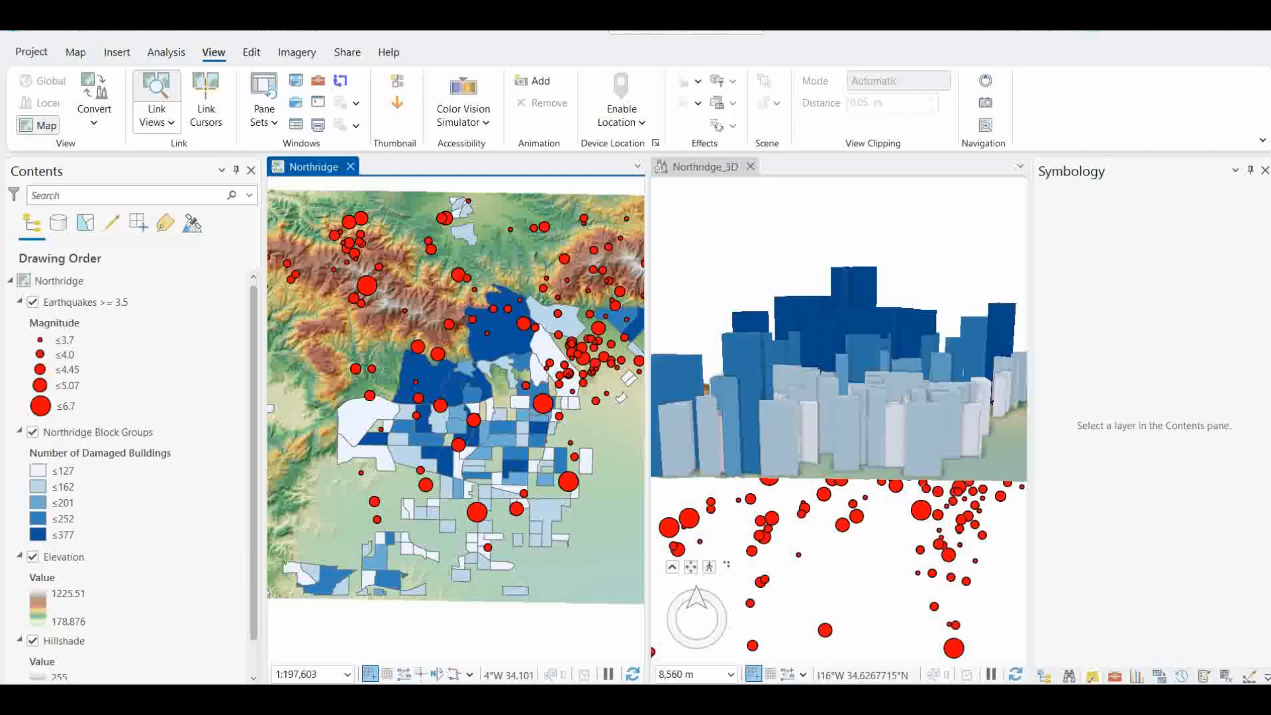
pyautogui.moveTo(916, 582); pyautogui.dragTo(867, 567)
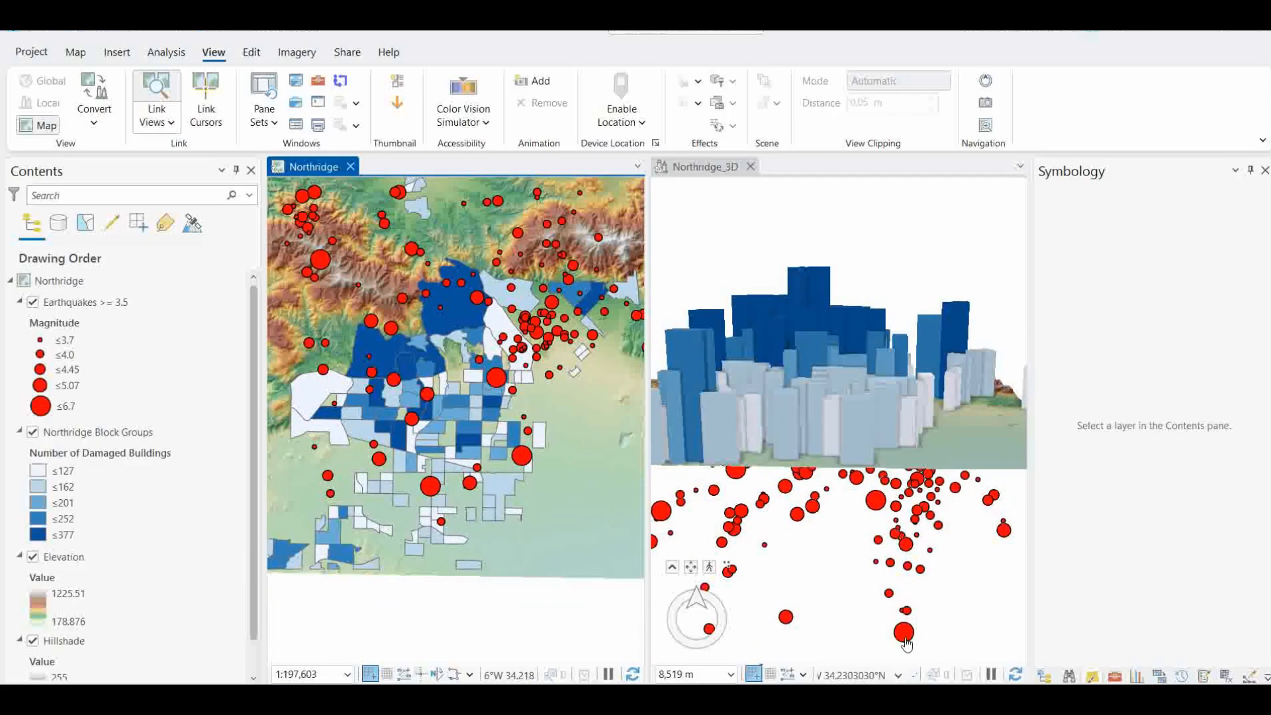